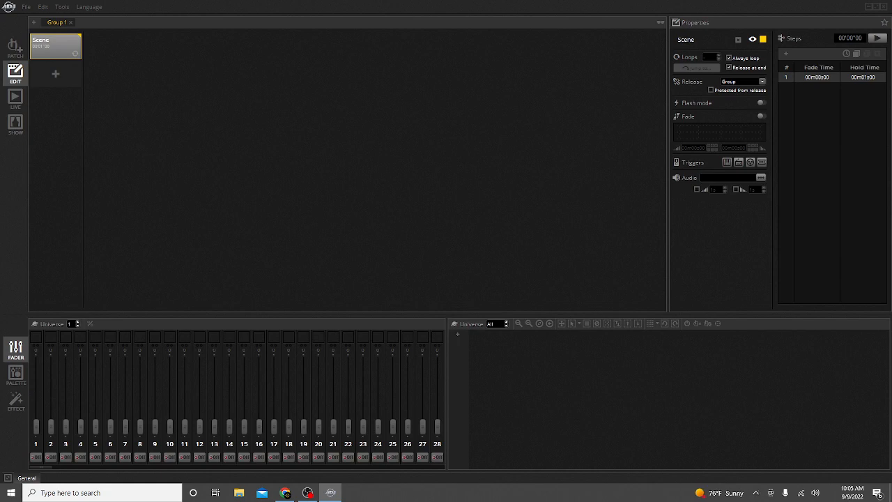
# Open the show file esd from the Downloads folder.
pyautogui.click(26, 9)
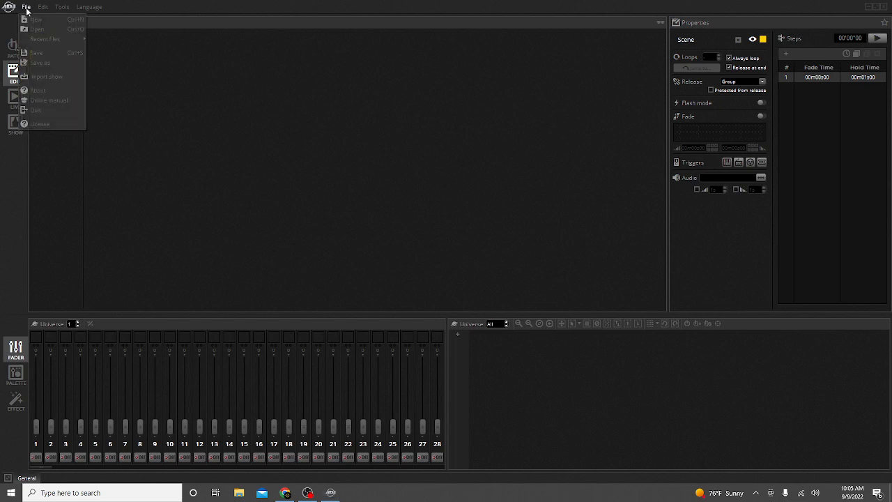
pyautogui.click(49, 30)
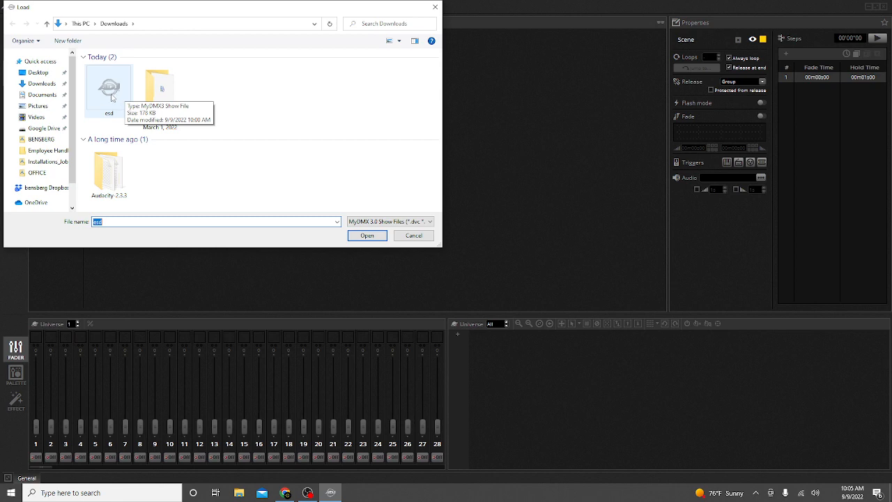
pyautogui.doubleClick(111, 95)
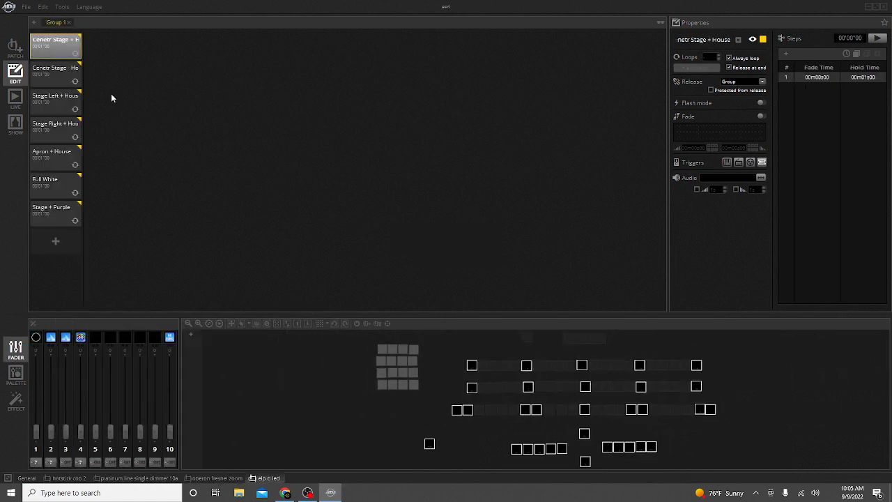
# Browse through the Patch, Edit, Live and Show views of the loaded show.
pyautogui.click(15, 48)
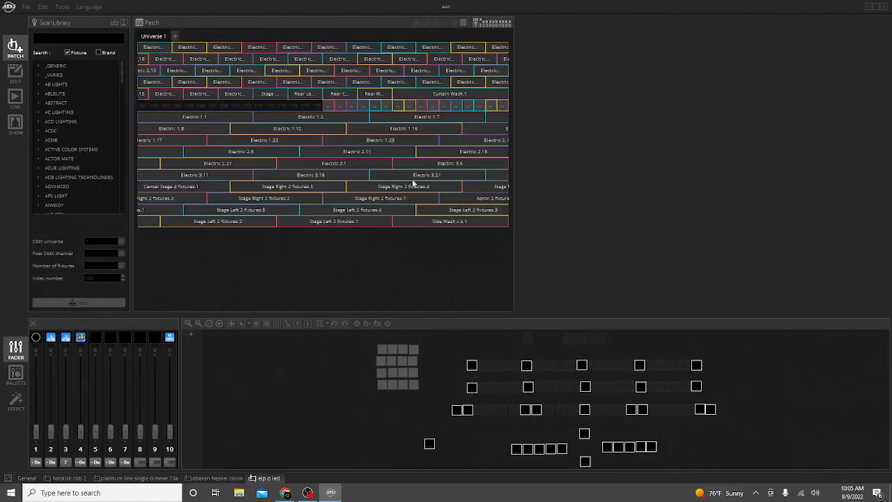
pyautogui.moveTo(468, 193)
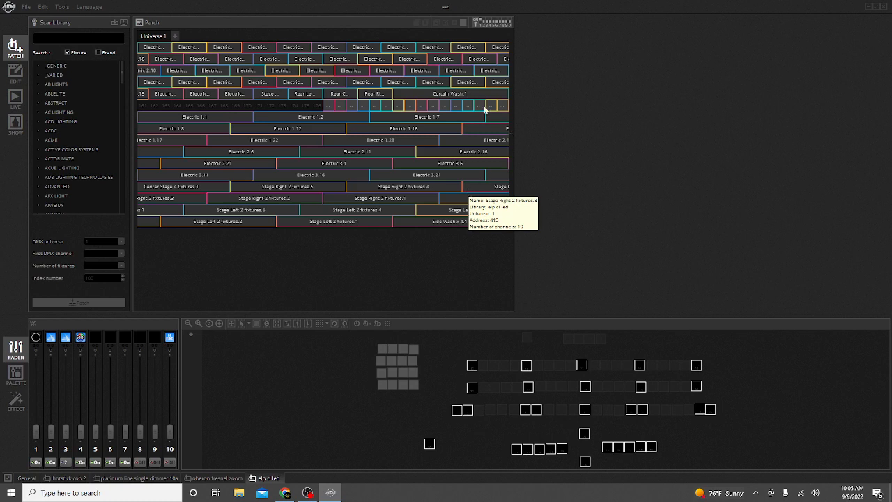
pyautogui.click(15, 72)
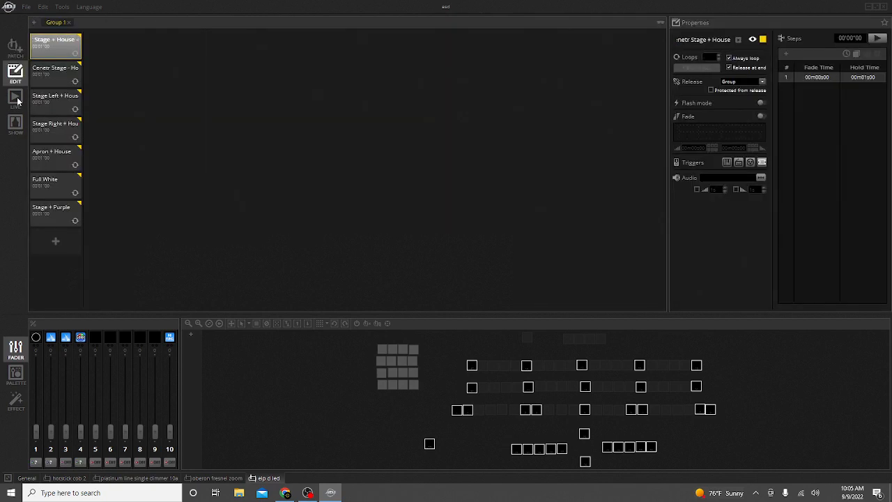
pyautogui.click(17, 100)
pyautogui.click(16, 124)
pyautogui.click(17, 47)
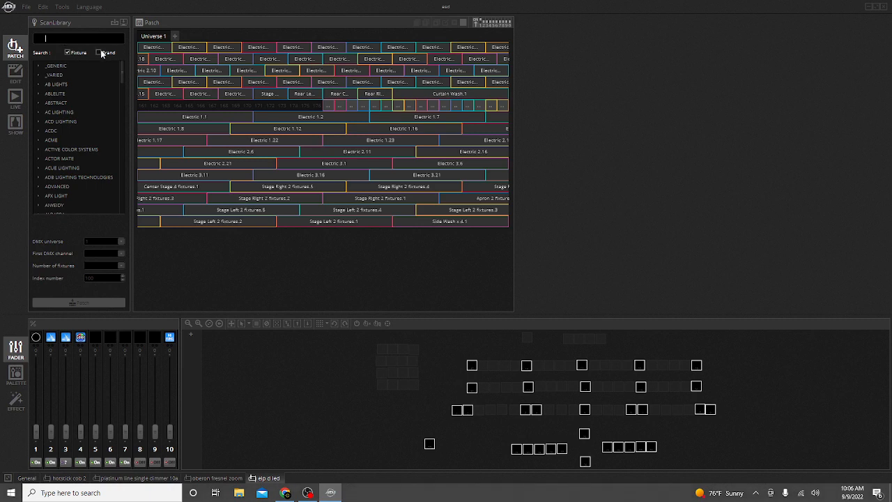
# Browse the fixture library, expanding brand folders such as Eagletone and Dune Light to view their fixtures.
pyautogui.scroll(-5, 56, 98)
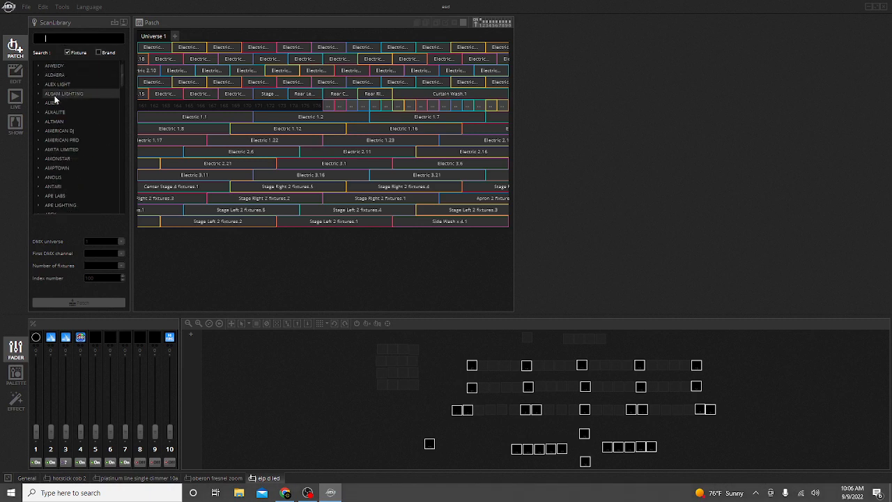
pyautogui.scroll(-20, 55, 100)
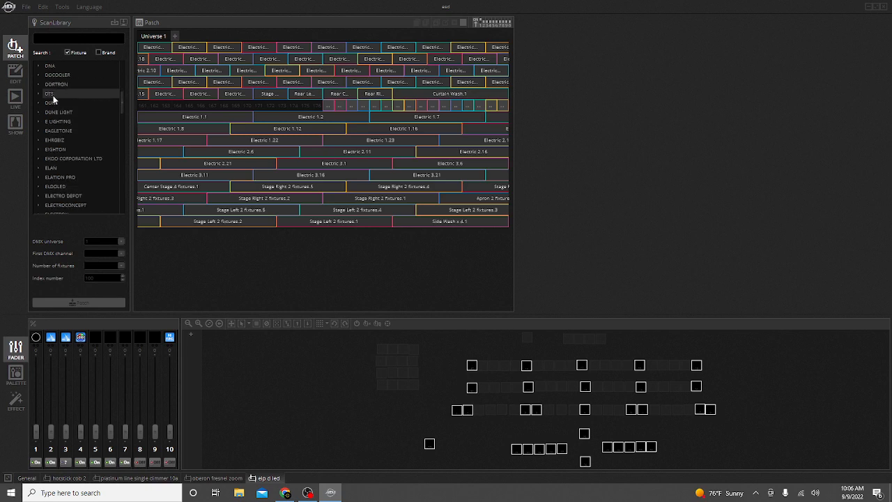
pyautogui.scroll(-1, 54, 100)
pyautogui.doubleClick(57, 104)
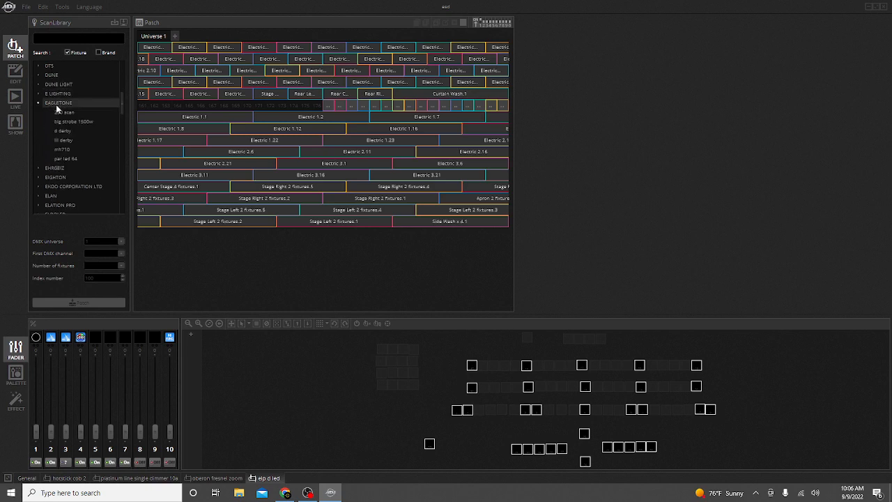
pyautogui.click(58, 122)
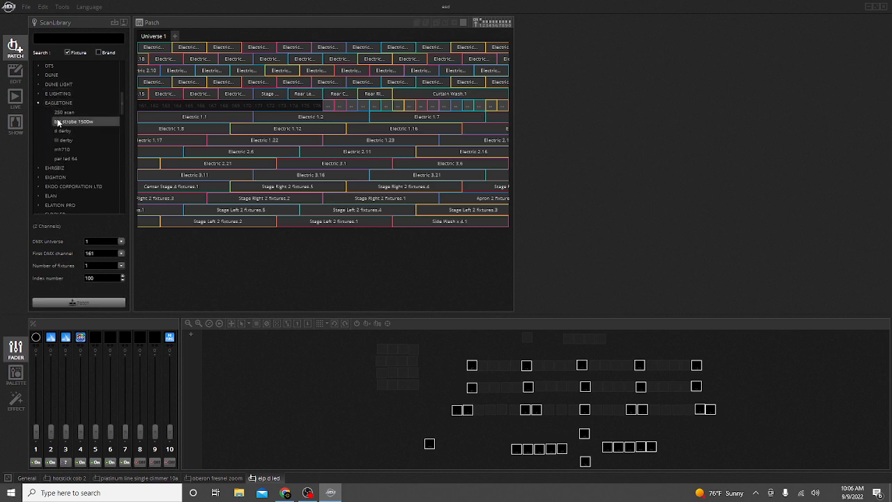
pyautogui.click(40, 103)
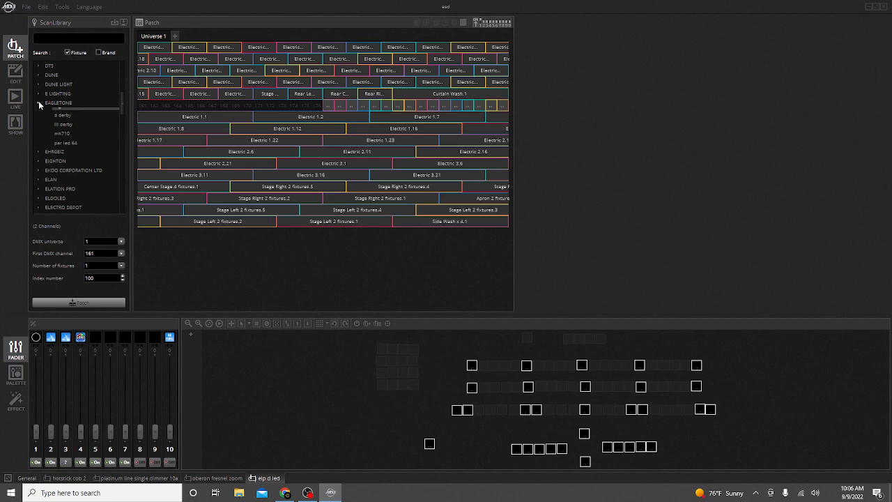
pyautogui.click(39, 84)
pyautogui.doubleClick(71, 104)
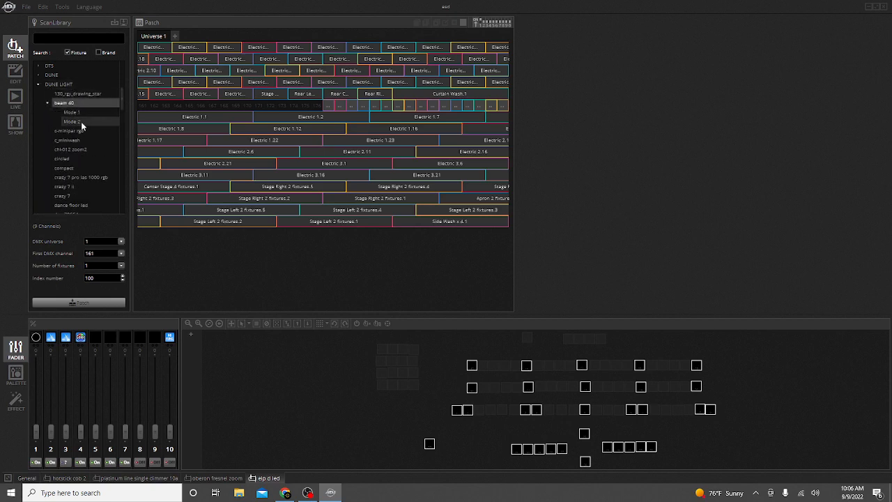
pyautogui.click(46, 103)
pyautogui.click(38, 84)
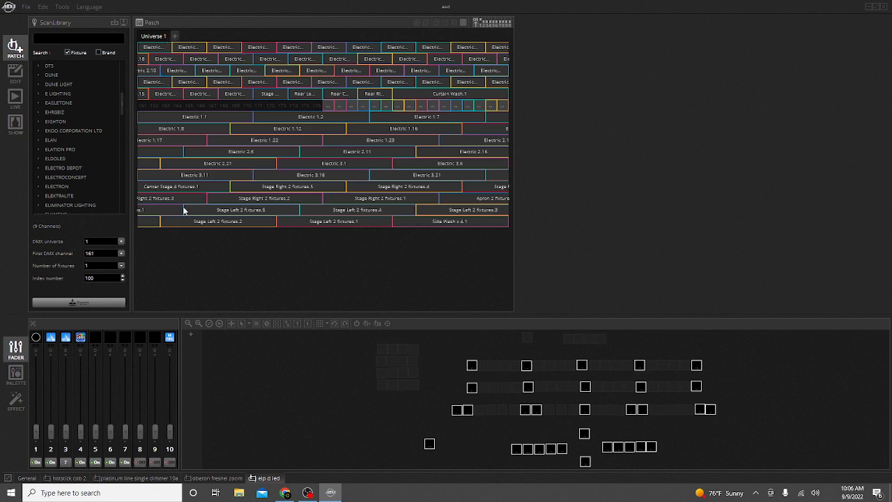
# Inspect the fixtures patched in Universe 1 by pointing at their blocks in the patch grid.
pyautogui.moveTo(378, 185)
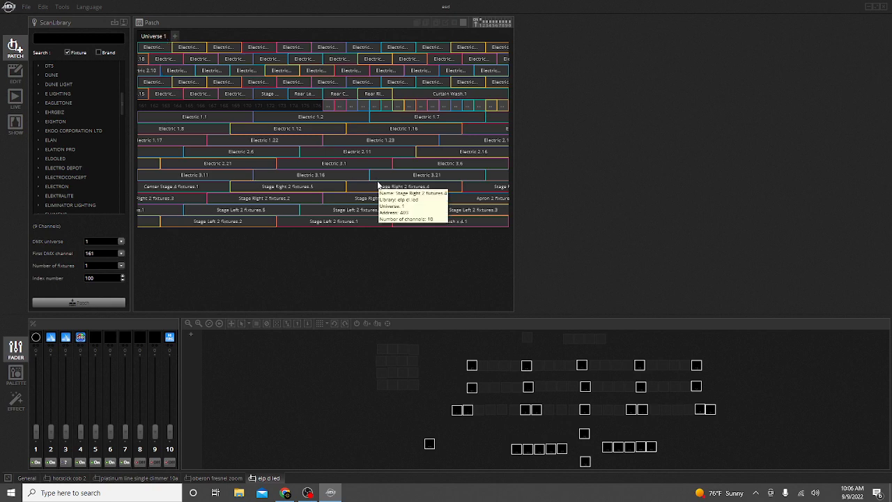
pyautogui.moveTo(141, 47)
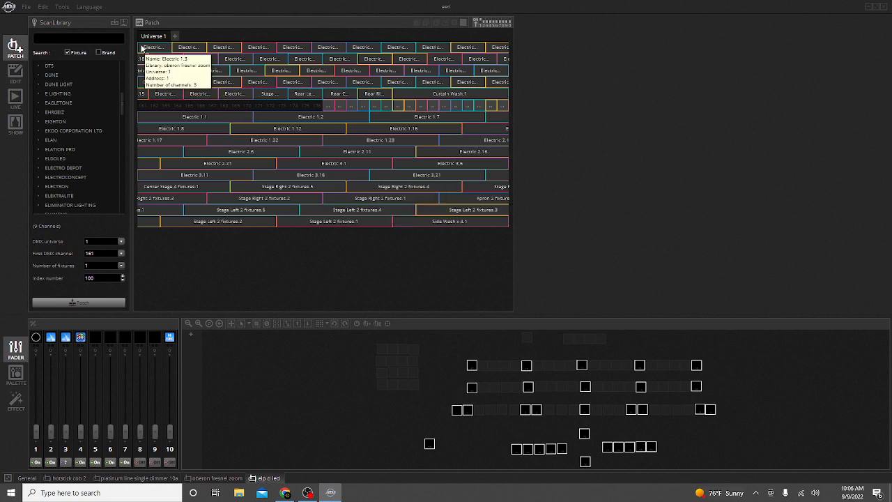
pyautogui.moveTo(492, 221)
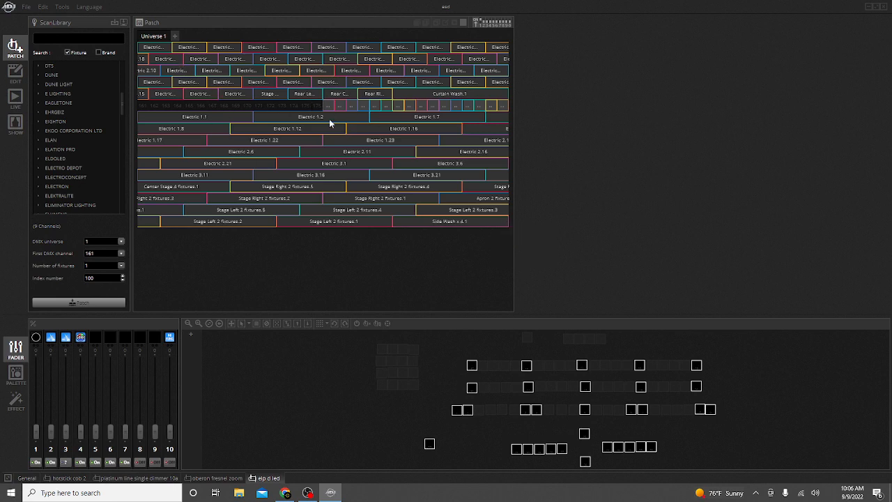
pyautogui.moveTo(342, 157)
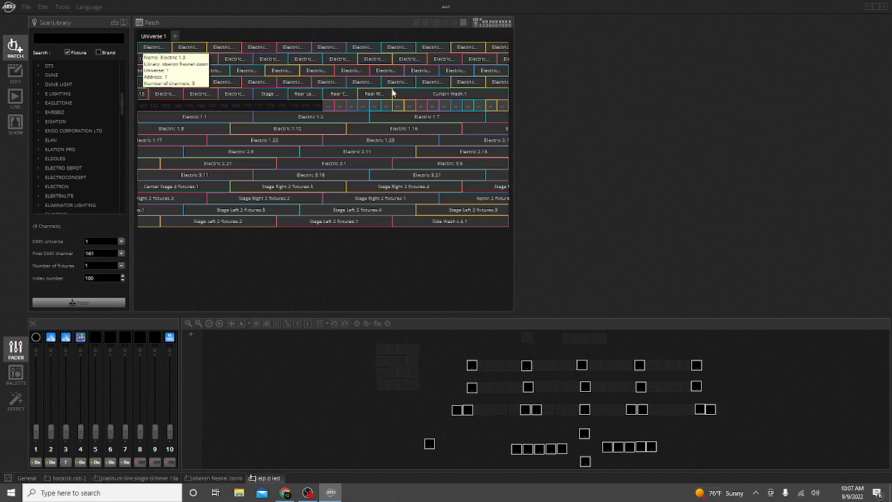
pyautogui.moveTo(378, 96)
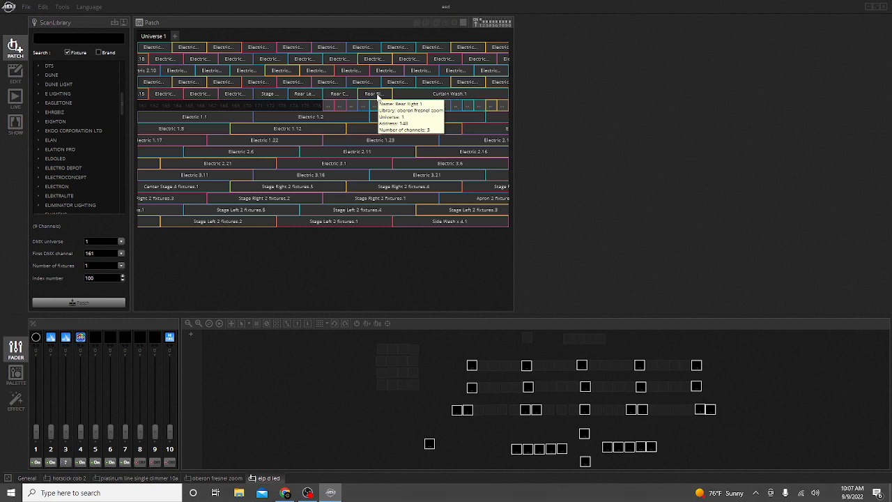
pyautogui.moveTo(221, 81)
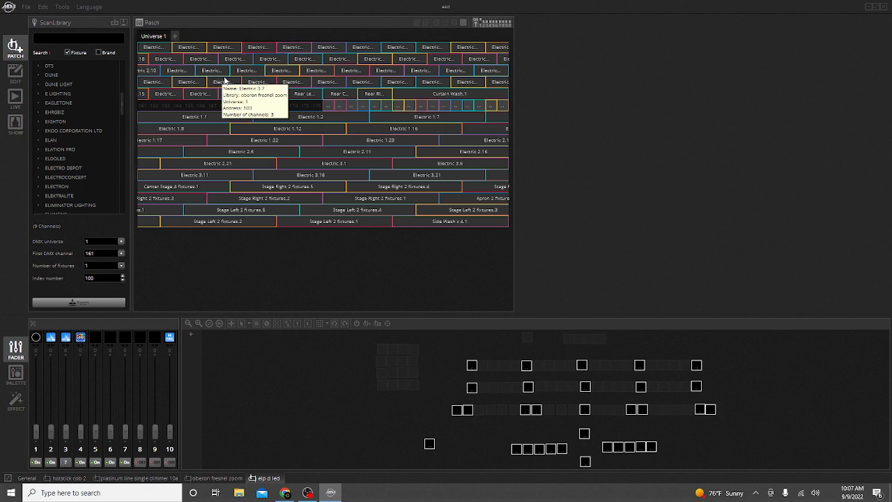
pyautogui.rightClick(156, 49)
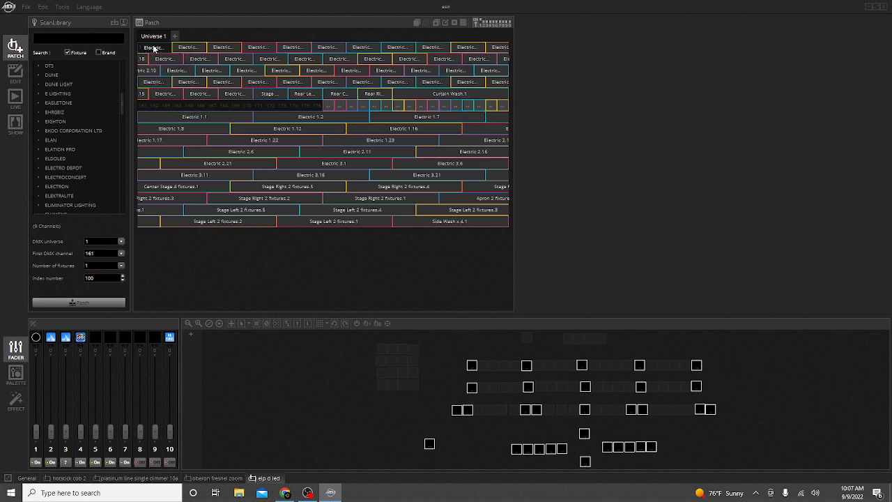
pyautogui.moveTo(158, 49)
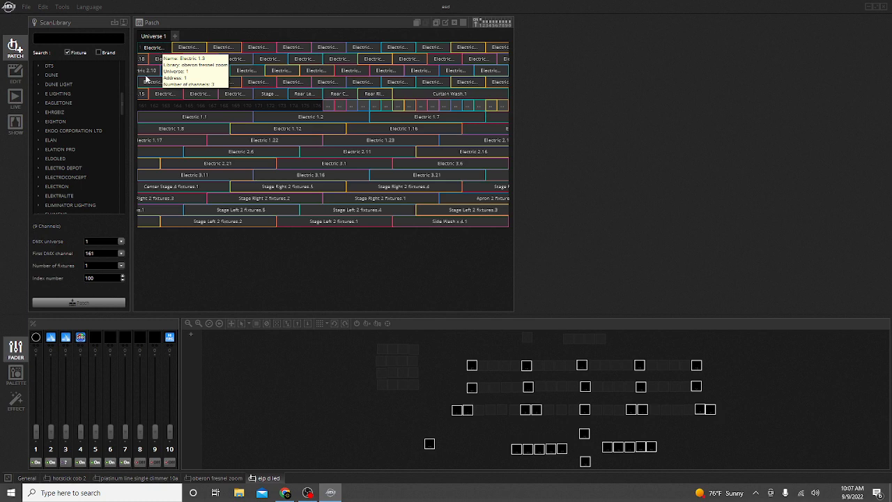
pyautogui.moveTo(147, 122)
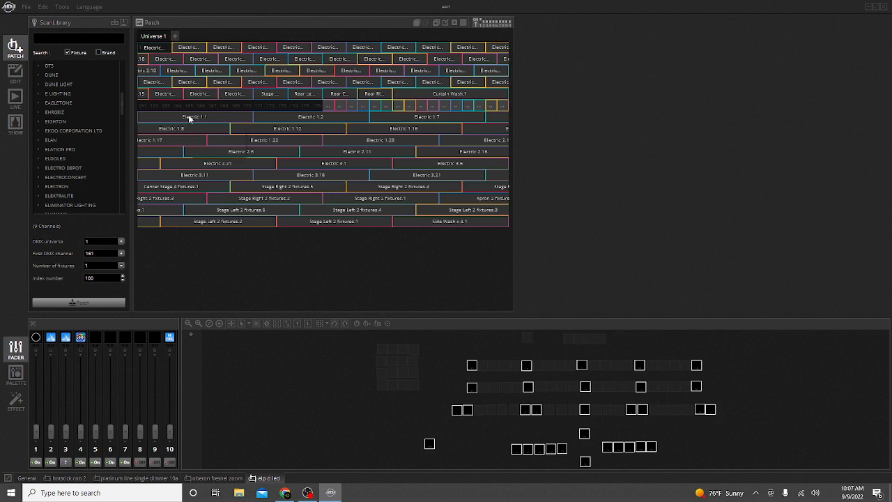
pyautogui.moveTo(266, 115)
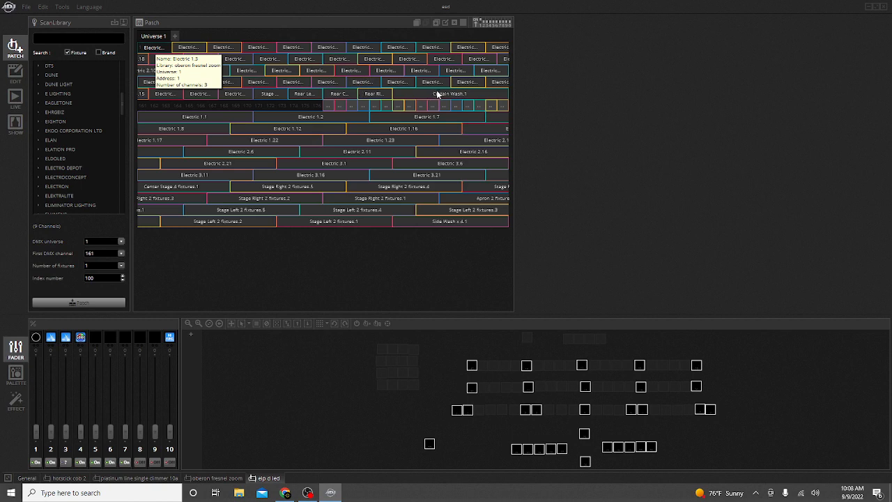
pyautogui.moveTo(443, 96)
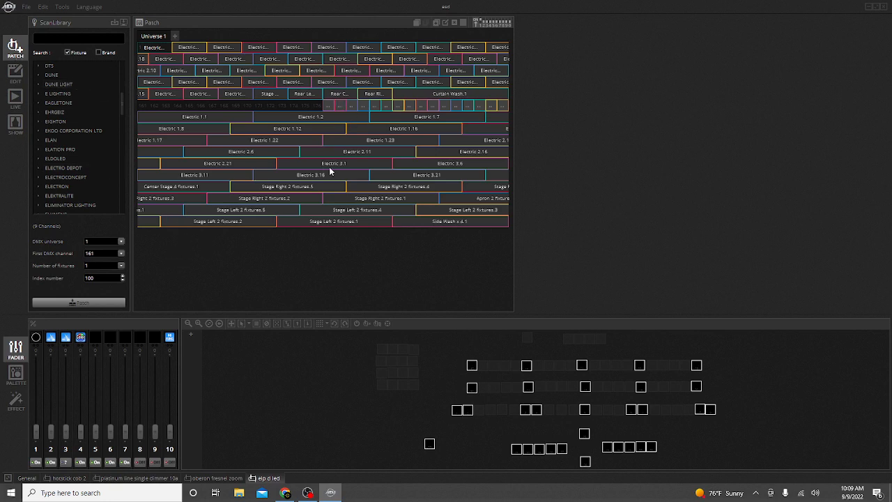
# Switch back and forth between the Edit and Live views to compare the scene lists.
pyautogui.click(15, 74)
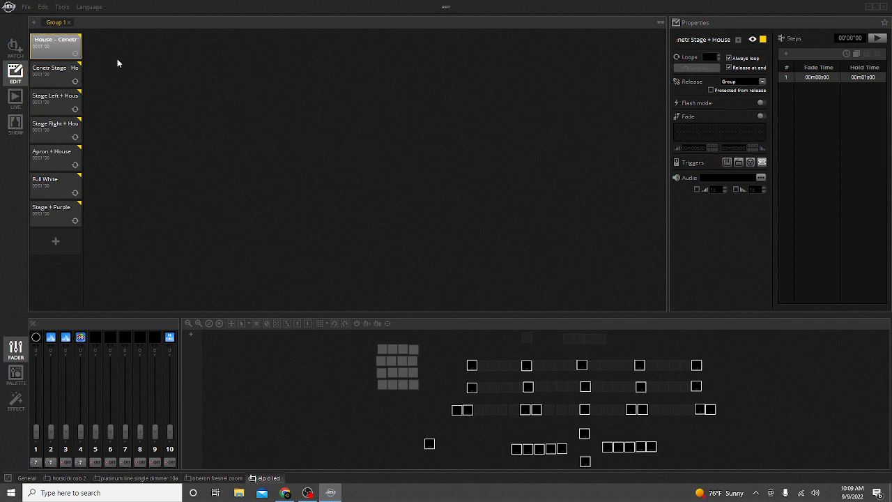
pyautogui.click(16, 98)
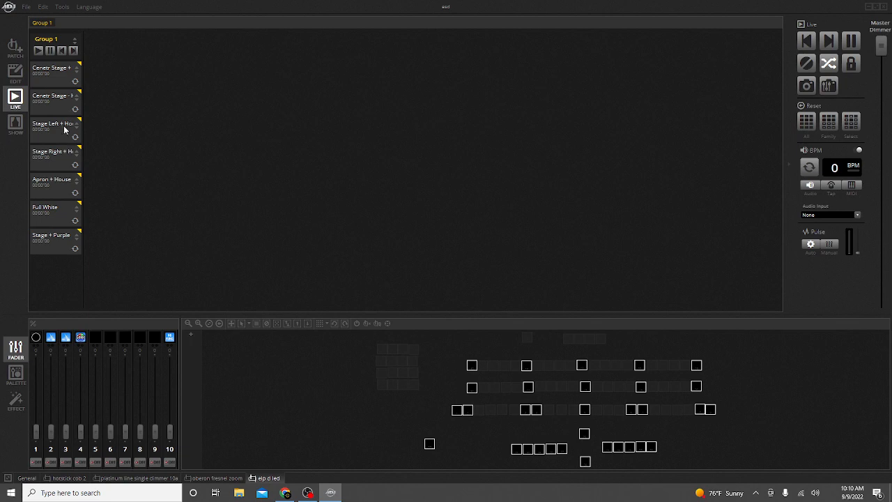
pyautogui.click(21, 79)
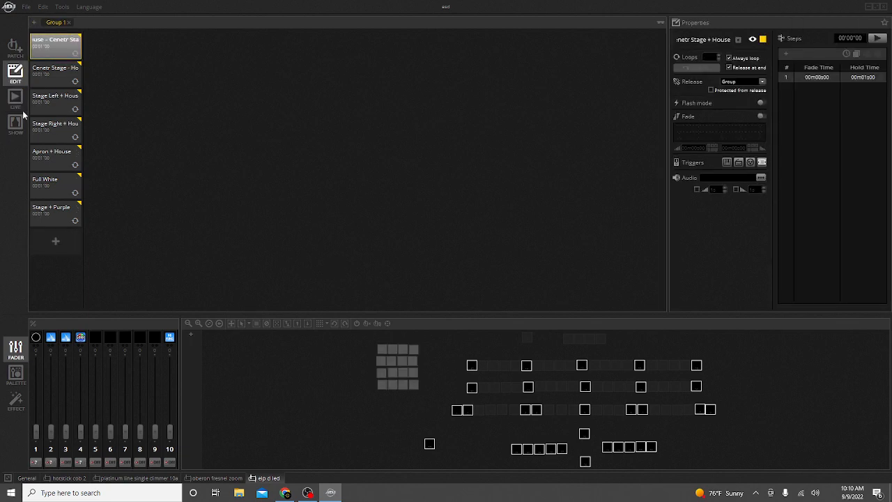
pyautogui.click(16, 99)
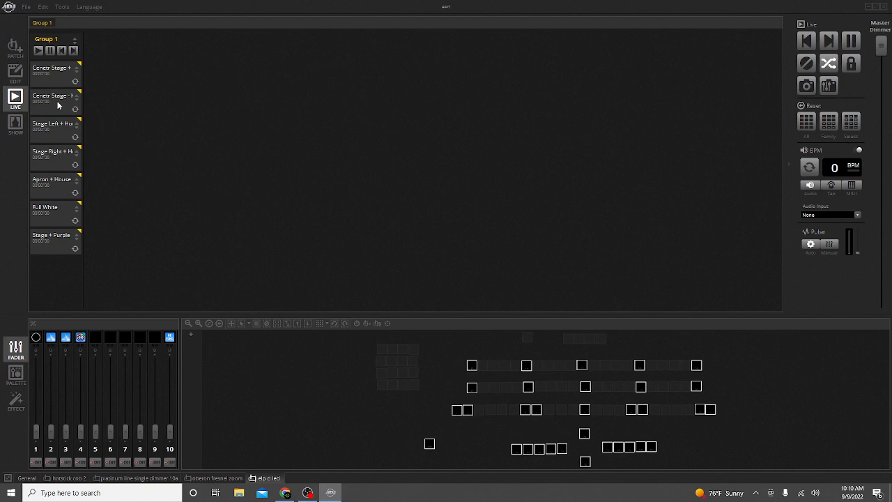
pyautogui.click(15, 73)
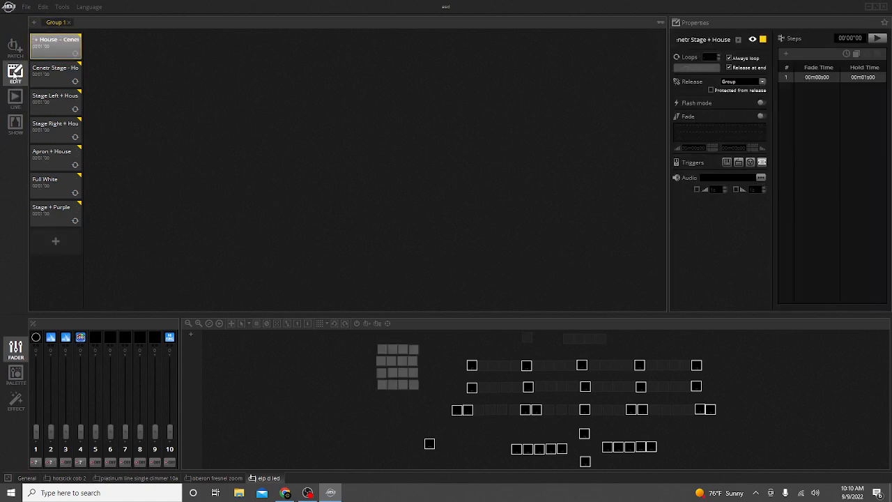
# Select several scenes in Group 1 in turn, ending on Cenetr Stage + House.
pyautogui.click(54, 74)
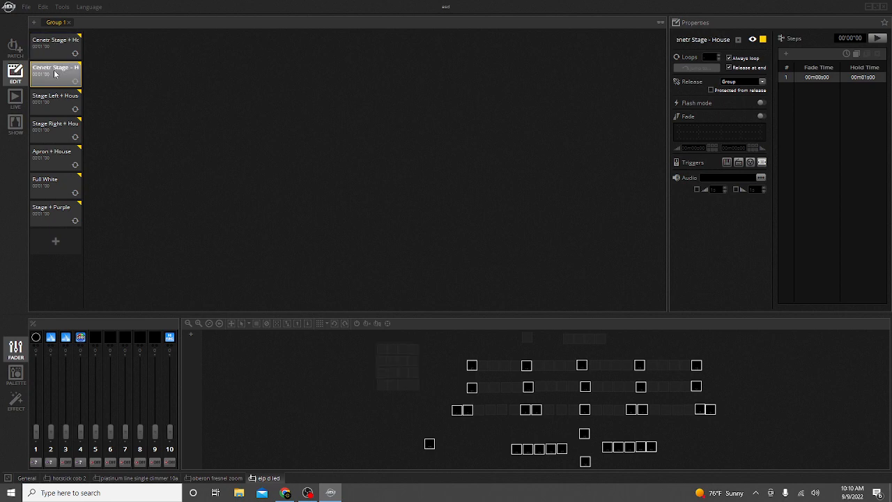
pyautogui.click(56, 113)
pyautogui.click(49, 127)
pyautogui.click(50, 113)
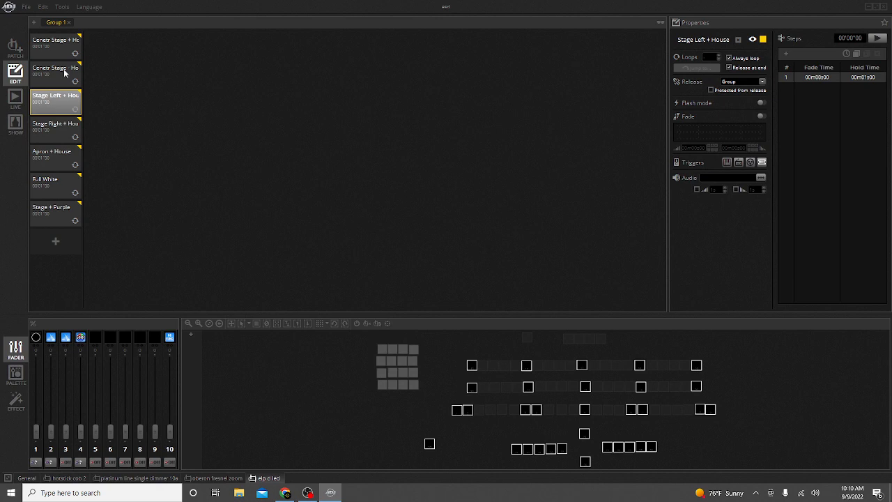
pyautogui.click(64, 71)
pyautogui.click(61, 48)
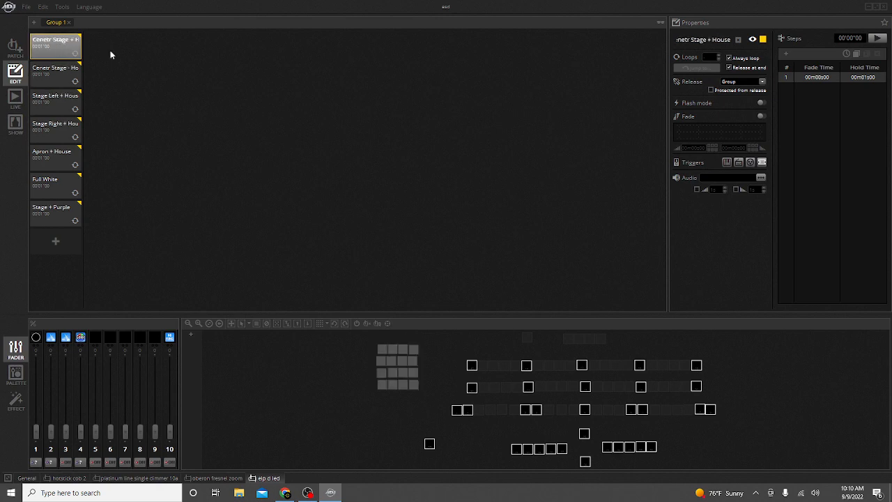
# Add a new scene to Group 1 in the Edit view.
pyautogui.click(15, 99)
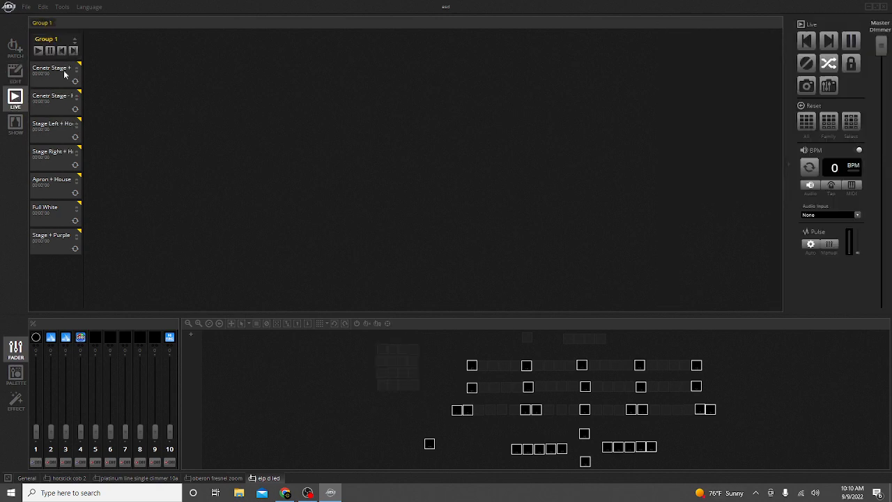
pyautogui.click(15, 72)
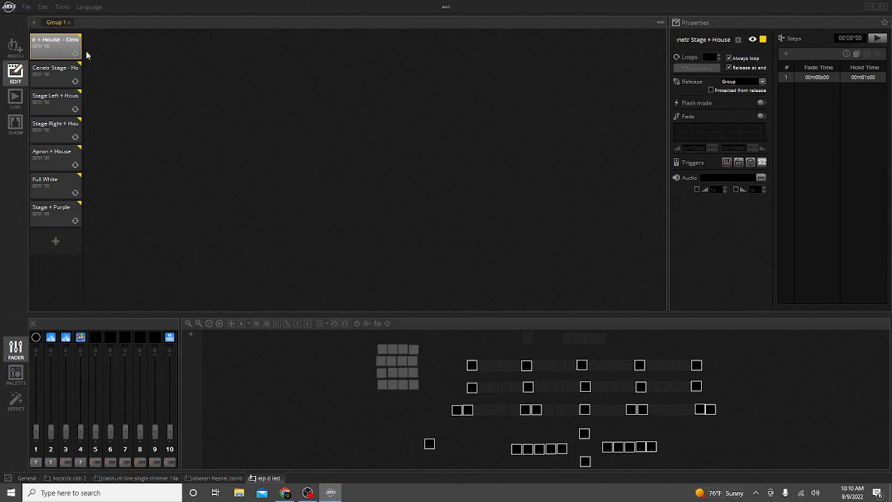
pyautogui.click(56, 242)
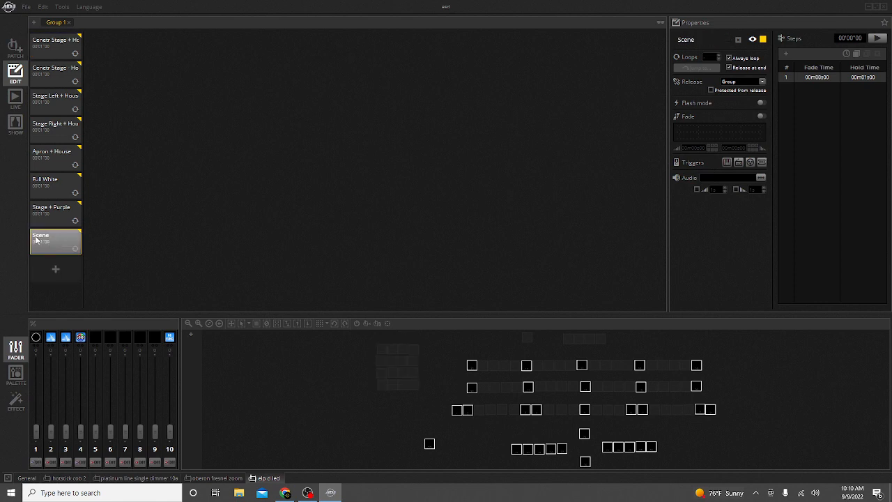
pyautogui.click(56, 268)
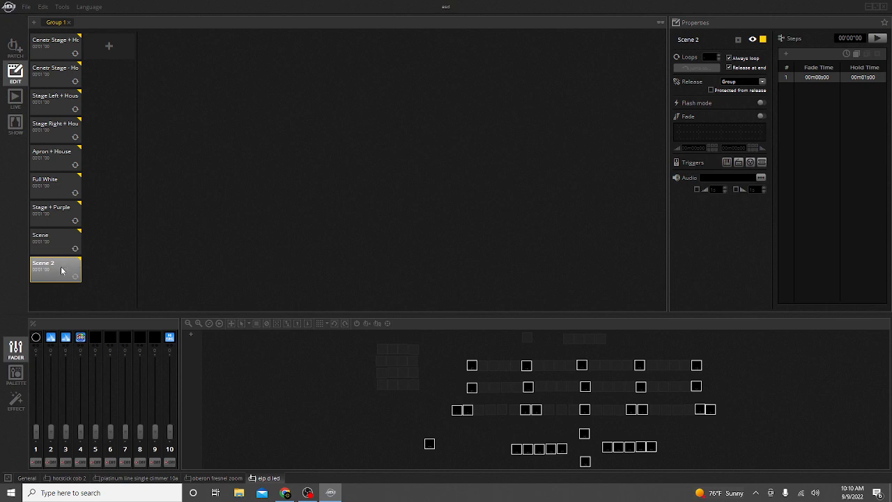
pyautogui.rightClick(61, 269)
pyautogui.click(89, 282)
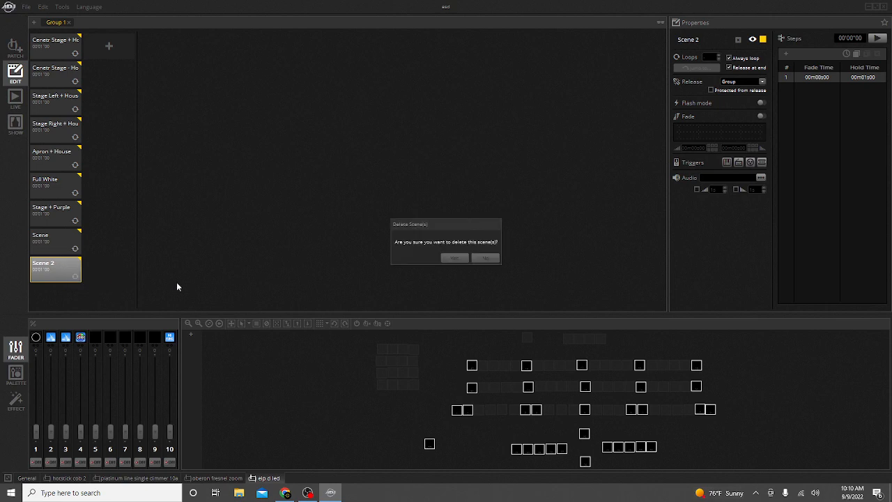
pyautogui.click(454, 258)
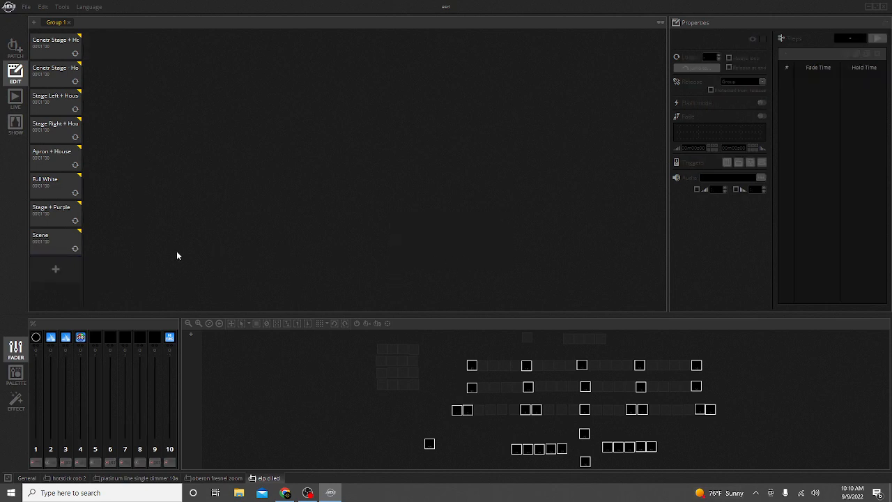
# Rename the new scene in Group 1 as Opening Act.
pyautogui.click(52, 241)
pyautogui.rightClick(58, 239)
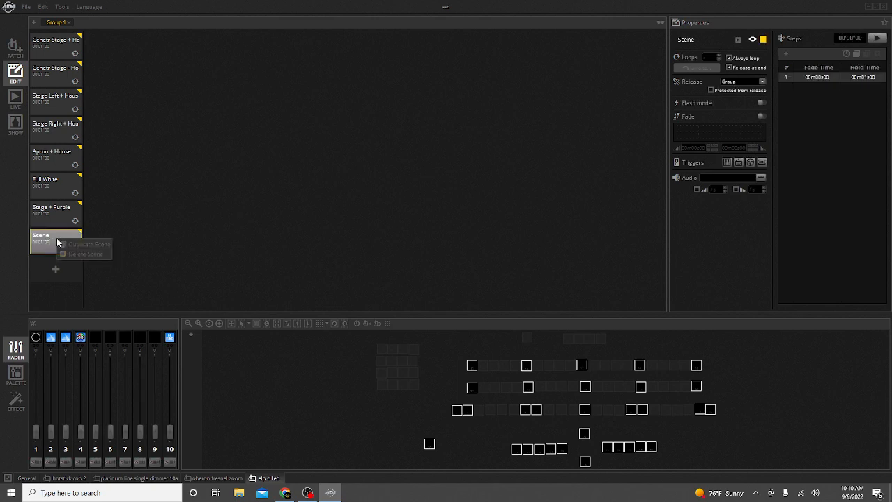
pyautogui.click(116, 223)
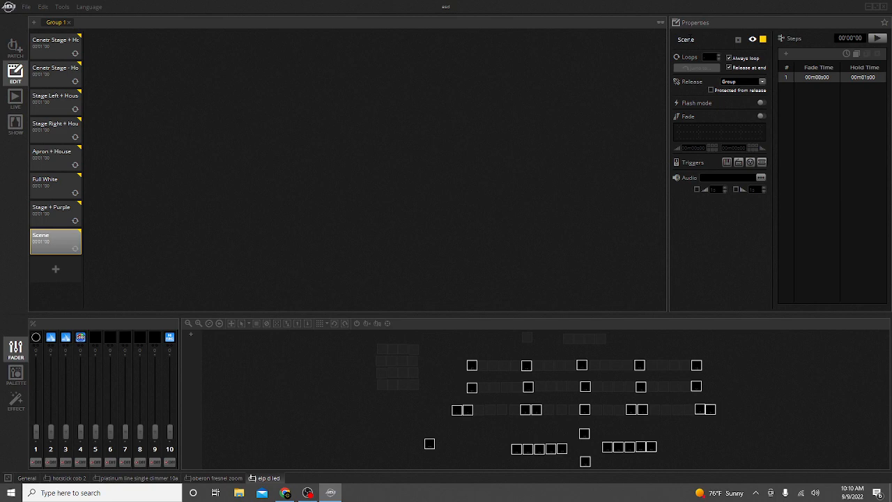
pyautogui.doubleClick(687, 40)
pyautogui.write('OPning Act')
pyautogui.press('Left')
pyautogui.press('Left')
pyautogui.press('Left')
pyautogui.press('Left')
pyautogui.press('Left')
pyautogui.press('BackSpace')
pyautogui.press('BackSpace')
pyautogui.press('BackSpace')
pyautogui.press('BackSpace')
pyautogui.write('penin')
pyautogui.press('Return')
# Select Opening Act and compare it in the Live and Edit views, finishing in the Live view.
pyautogui.click(60, 243)
pyautogui.click(15, 99)
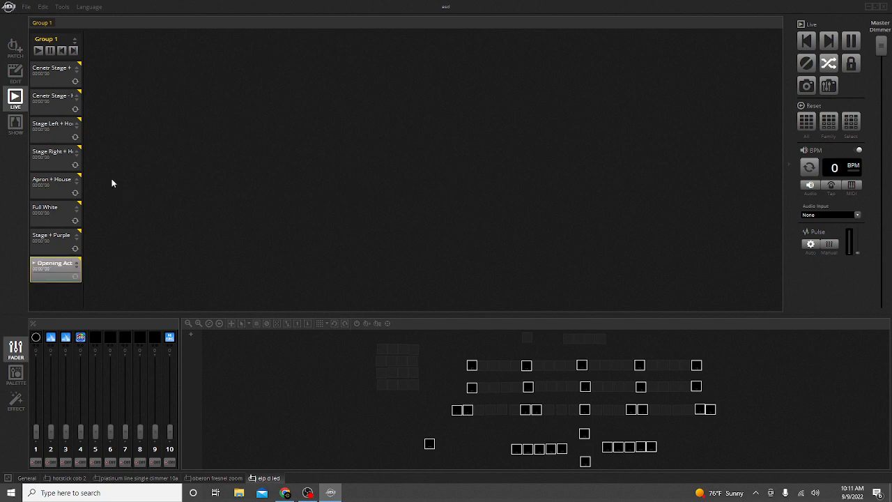
pyautogui.click(14, 77)
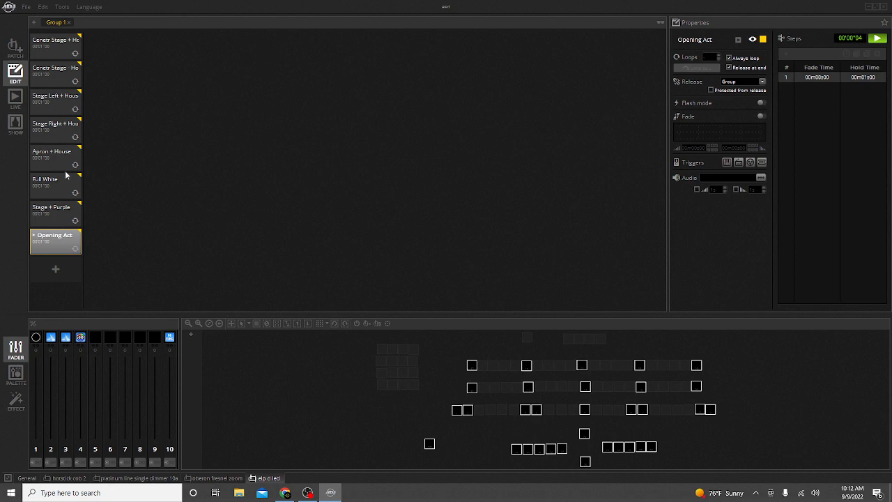
pyautogui.click(16, 99)
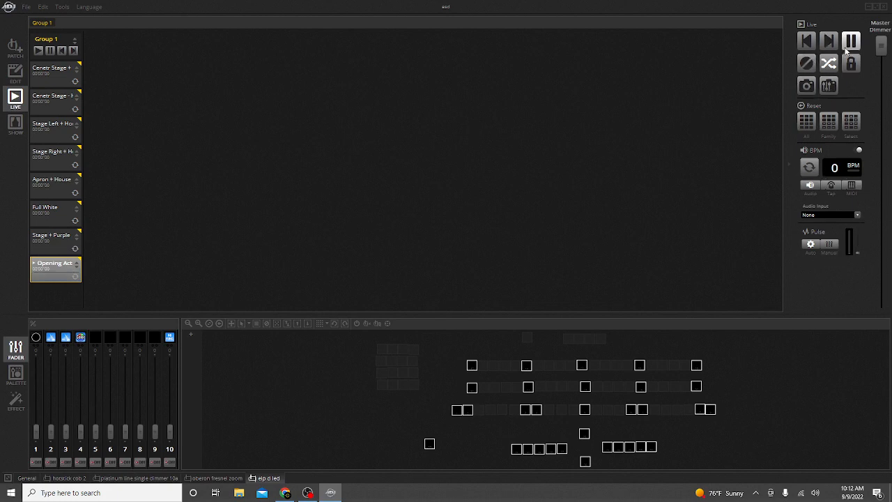
pyautogui.moveTo(881, 46)
pyautogui.mouseDown()
pyautogui.moveTo(881, 297)
pyautogui.moveTo(880, 248)
pyautogui.moveTo(863, 230)
pyautogui.moveTo(882, 236)
pyautogui.moveTo(881, 178)
pyautogui.moveTo(881, 251)
pyautogui.moveTo(889, 213)
pyautogui.moveTo(881, 44)
pyautogui.mouseUp()
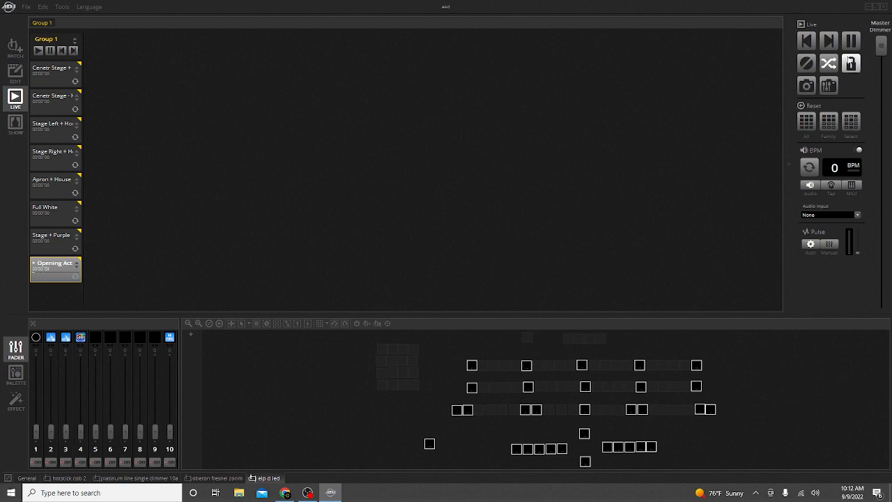
pyautogui.moveTo(881, 45)
pyautogui.mouseDown()
pyautogui.moveTo(891, 231)
pyautogui.moveTo(882, 44)
pyautogui.mouseUp()
pyautogui.click(17, 376)
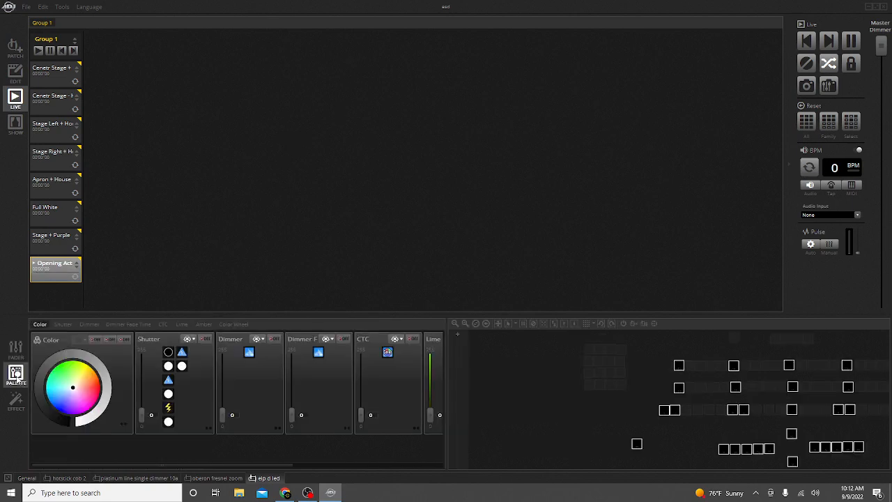
pyautogui.click(15, 347)
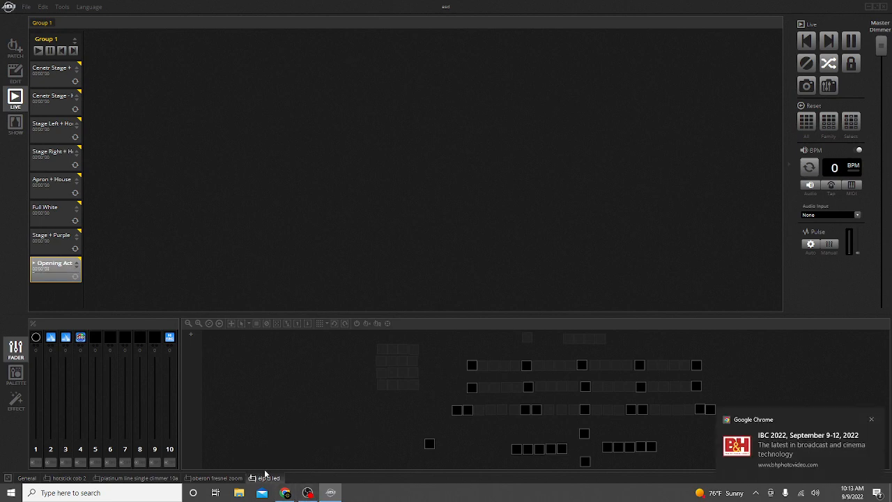
pyautogui.click(872, 420)
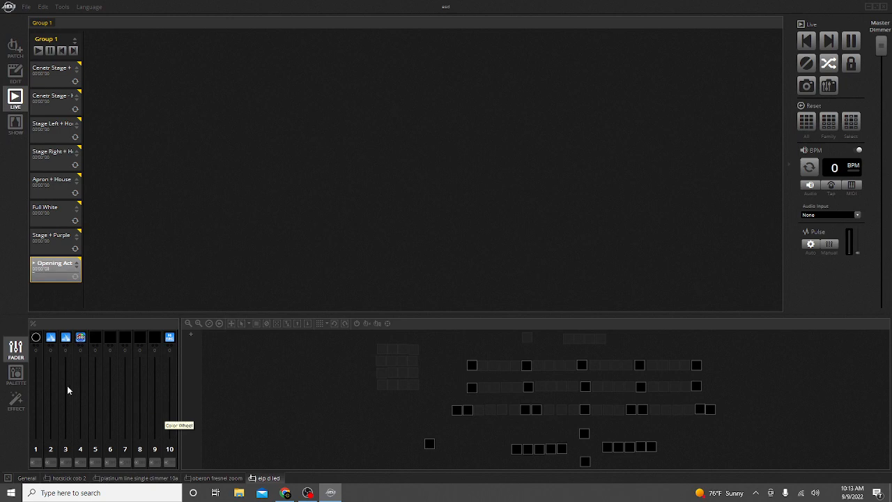
# Select the lone LED fixture in the layout and pick white at the centre of the colour wheel.
pyautogui.click(15, 374)
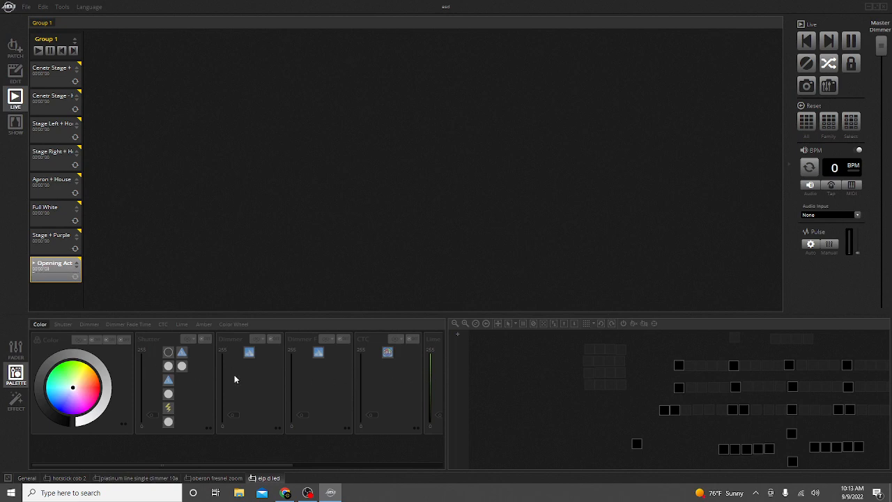
pyautogui.click(636, 444)
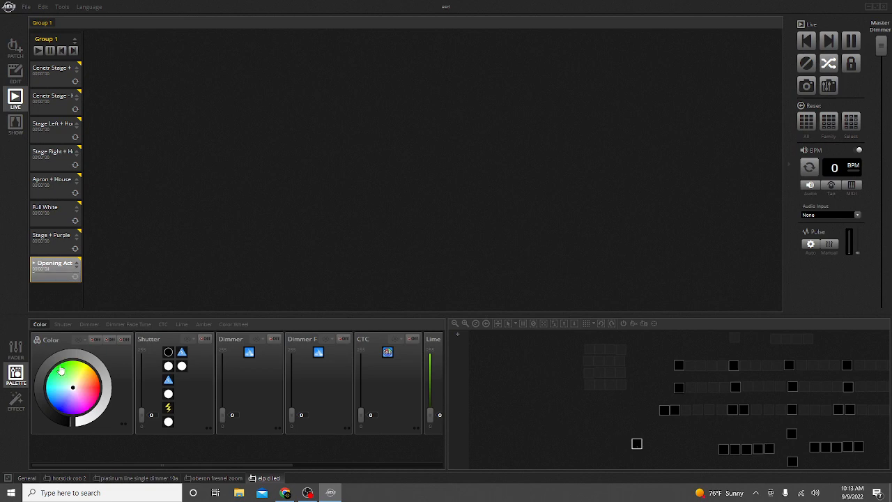
pyautogui.moveTo(63, 385)
pyautogui.mouseDown()
pyautogui.moveTo(81, 388)
pyautogui.moveTo(73, 403)
pyautogui.moveTo(75, 383)
pyautogui.moveTo(84, 388)
pyautogui.moveTo(74, 393)
pyautogui.mouseUp()
# Review the effect, palette and fader panels and the faders and layout of each fixture-type tab.
pyautogui.click(16, 401)
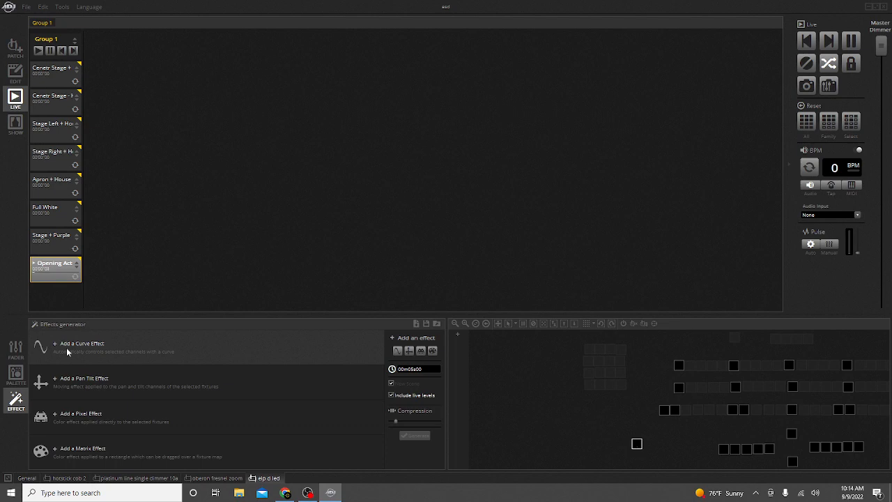
pyautogui.click(14, 352)
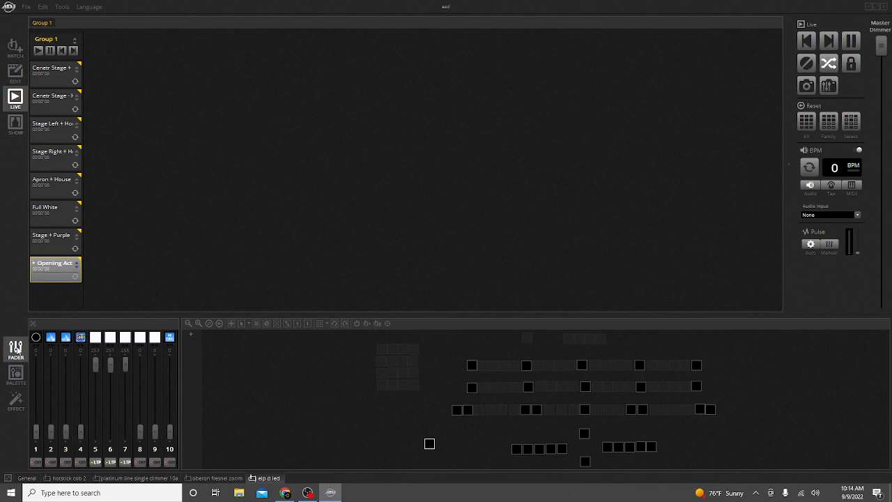
pyautogui.click(16, 377)
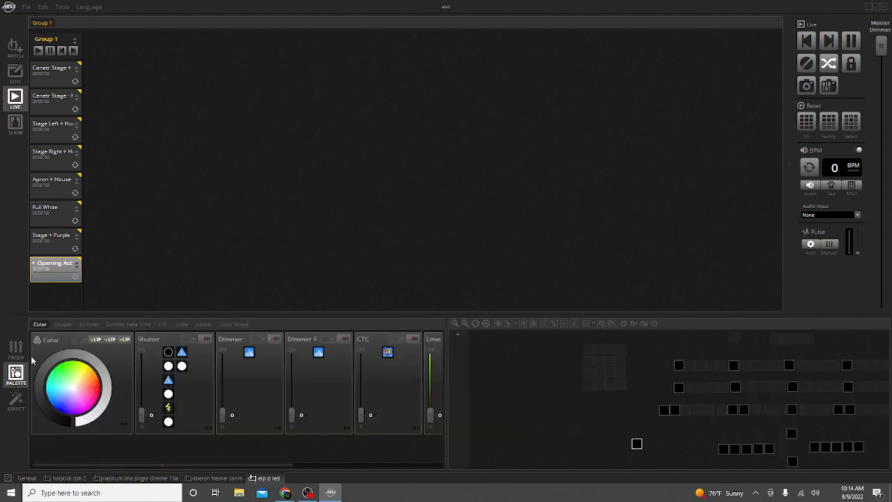
pyautogui.click(15, 348)
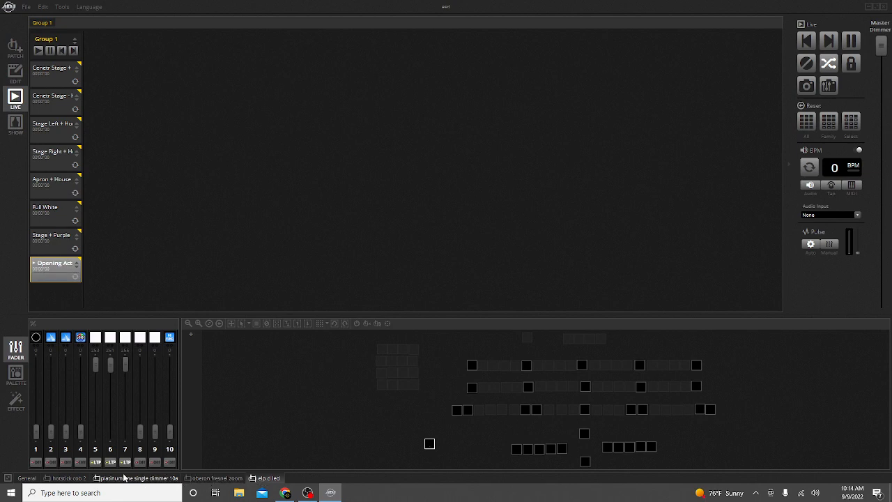
pyautogui.click(33, 480)
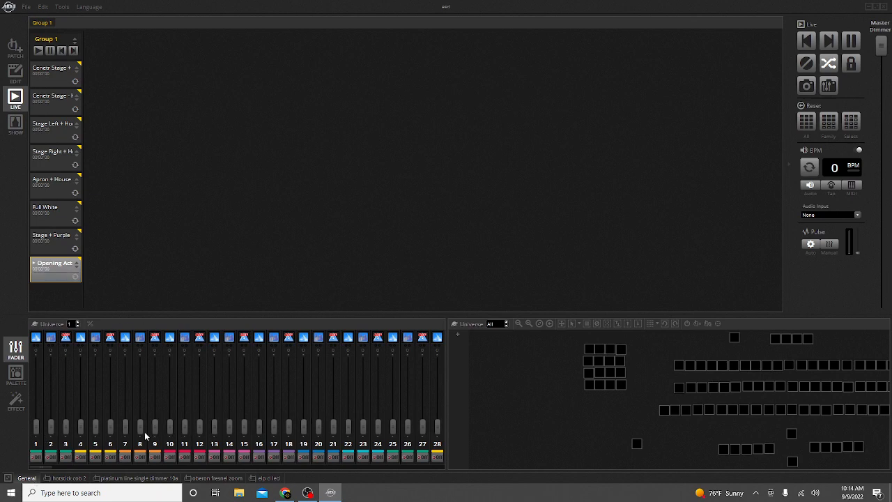
pyautogui.click(64, 478)
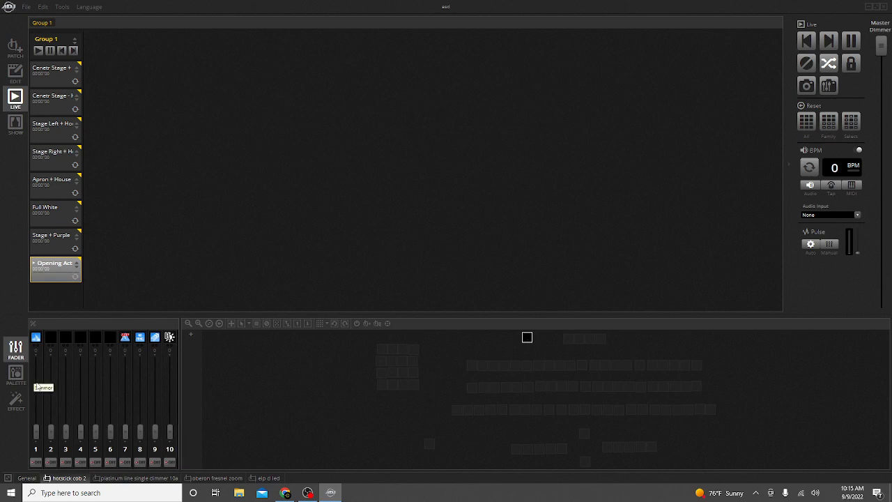
pyautogui.click(123, 477)
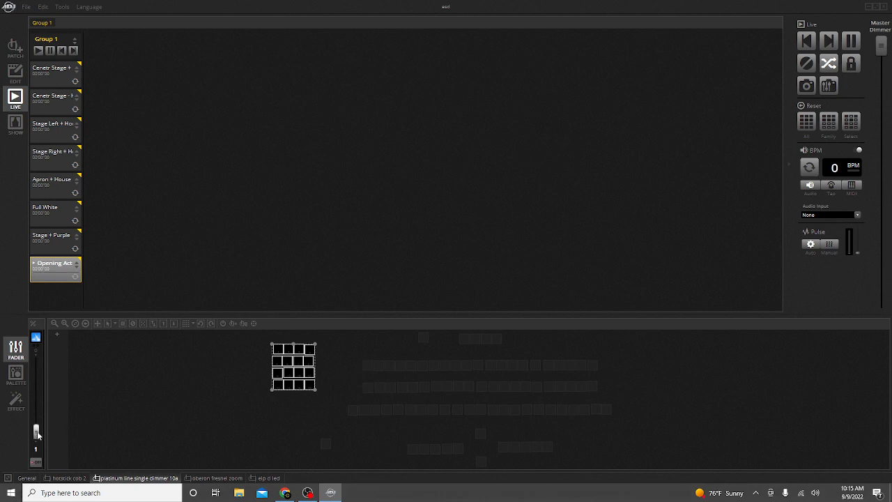
pyautogui.click(258, 422)
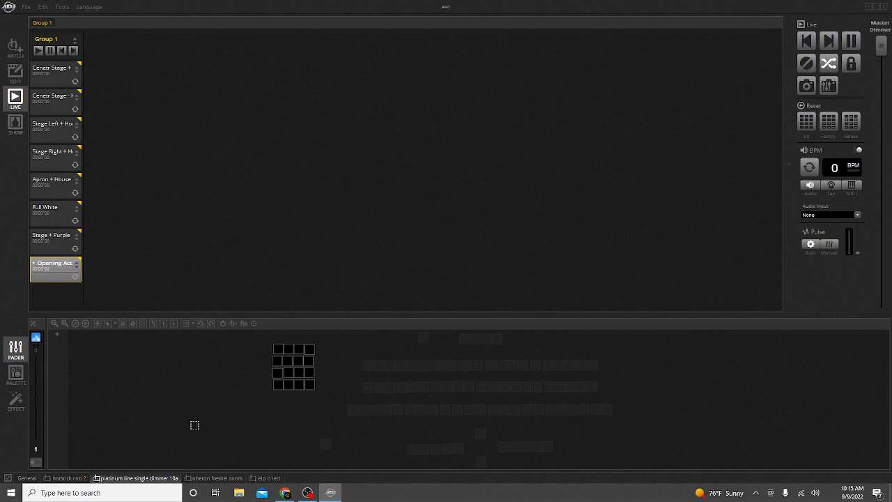
pyautogui.click(279, 385)
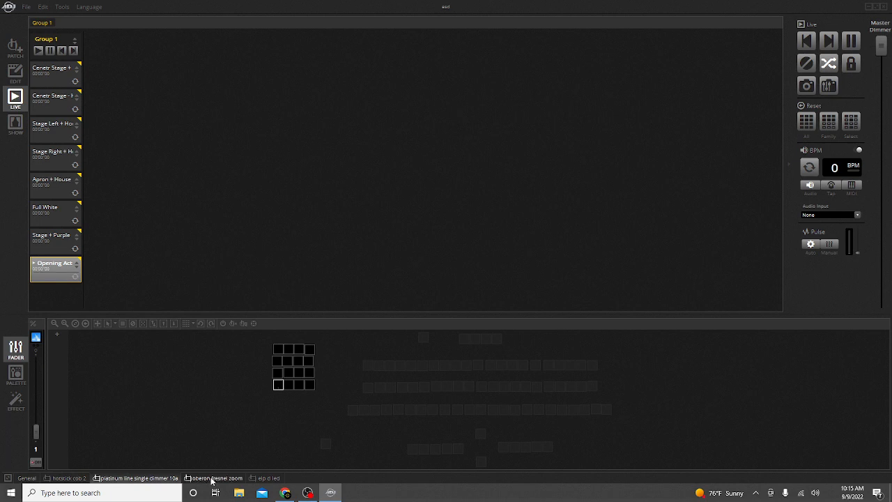
pyautogui.click(211, 478)
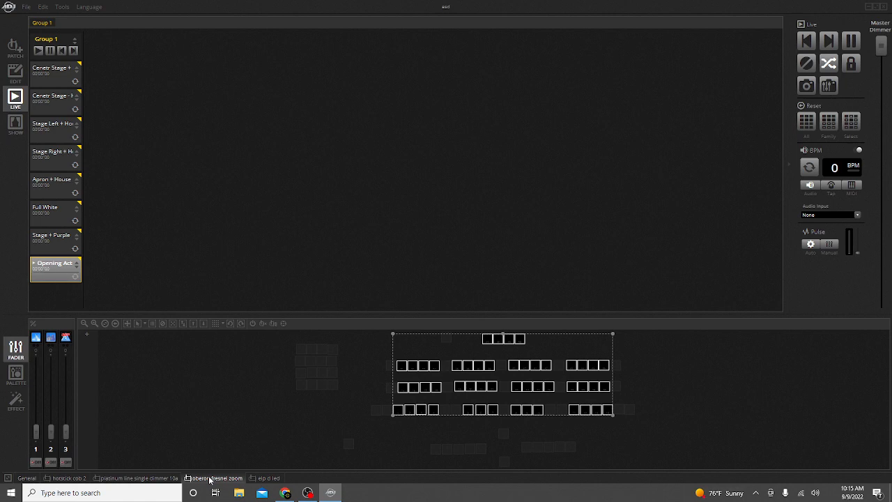
pyautogui.click(269, 478)
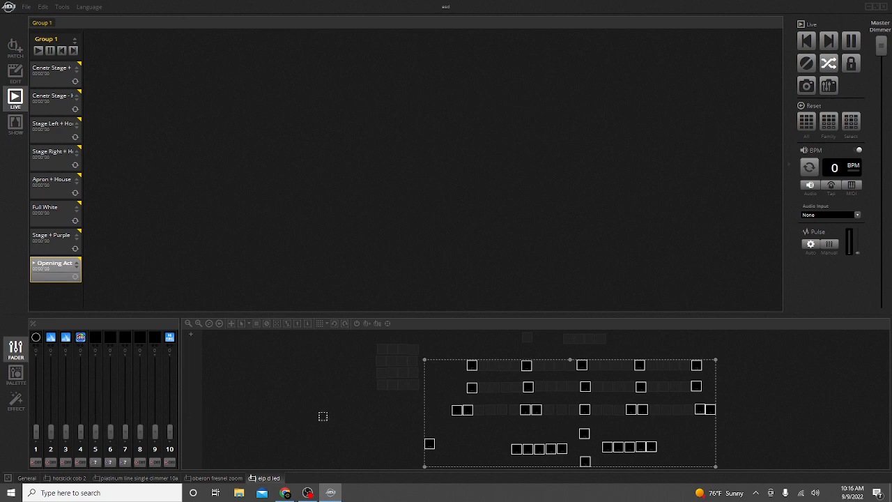
# Nudge the lone LED fixture slightly upward in the layout view.
pyautogui.click(348, 417)
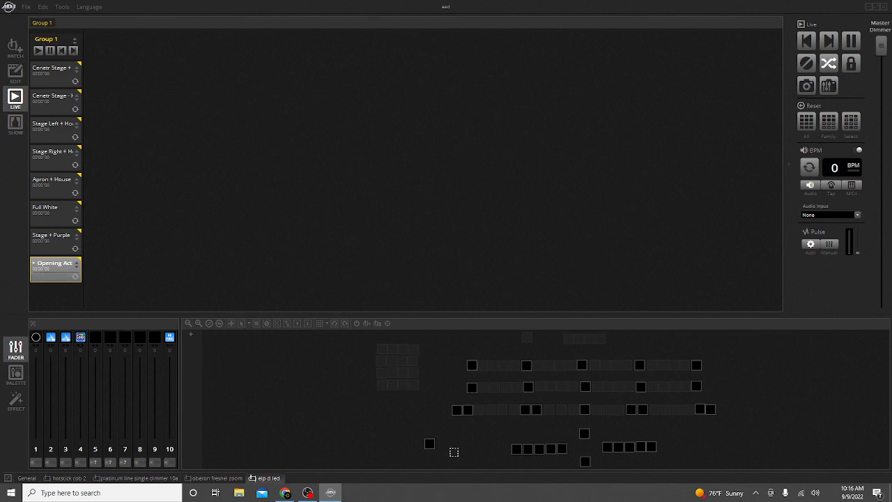
pyautogui.click(430, 444)
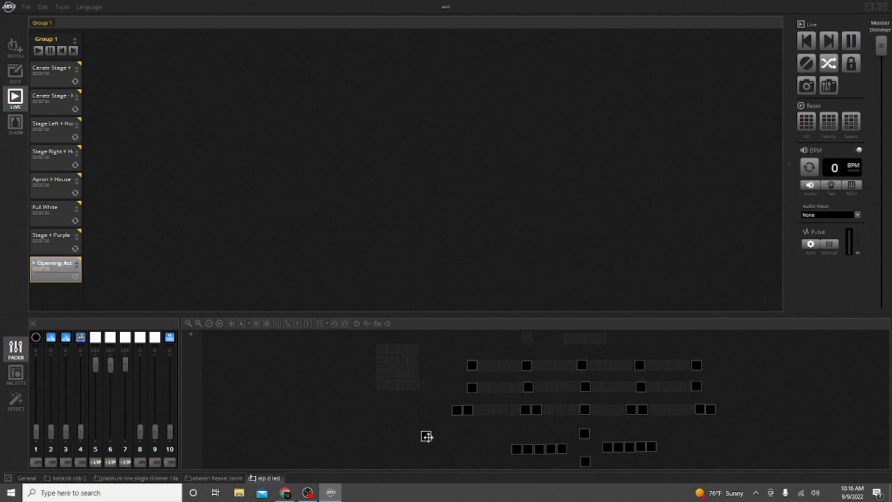
pyautogui.moveTo(431, 443); pyautogui.dragTo(433, 440)
pyautogui.click(349, 444)
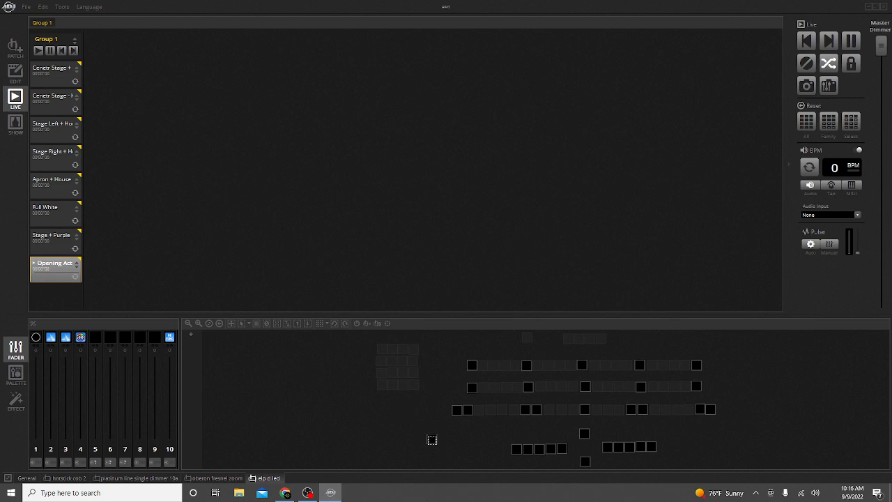
# Select the lone LED fixture and raise its faders to mix a green output.
pyautogui.click(432, 440)
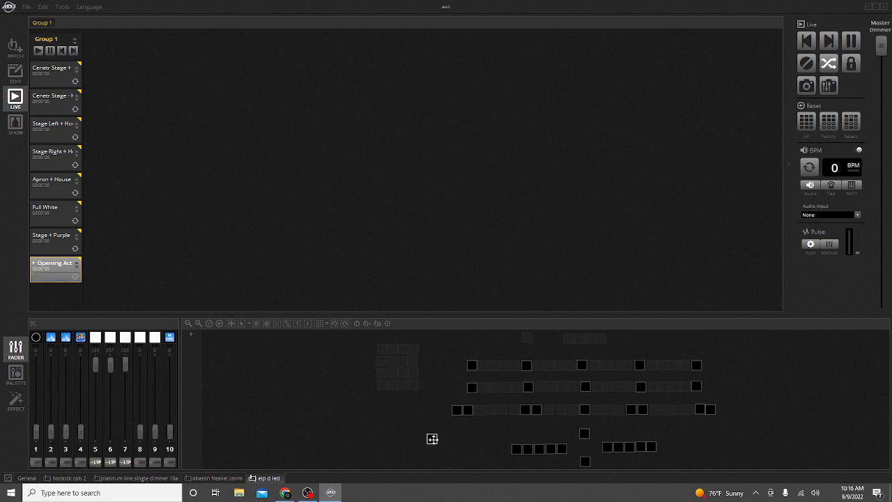
pyautogui.moveTo(432, 438)
pyautogui.moveTo(96, 361); pyautogui.dragTo(109, 429)
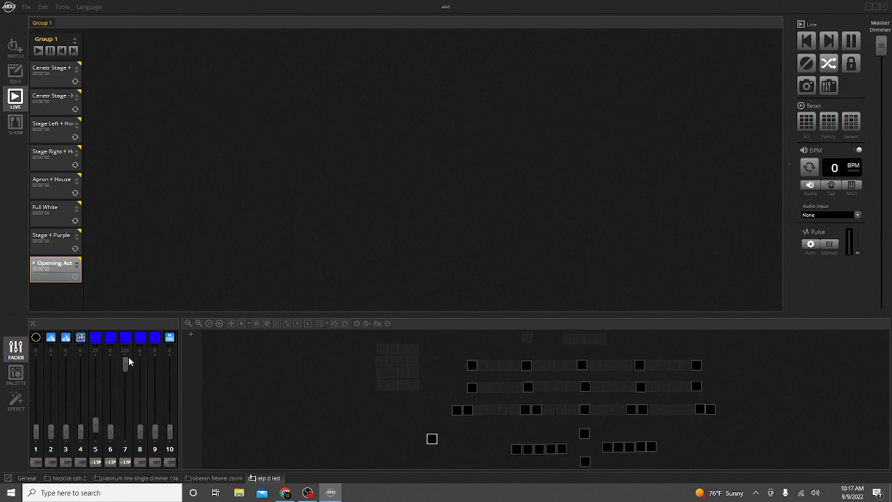
pyautogui.moveTo(127, 361); pyautogui.dragTo(96, 433)
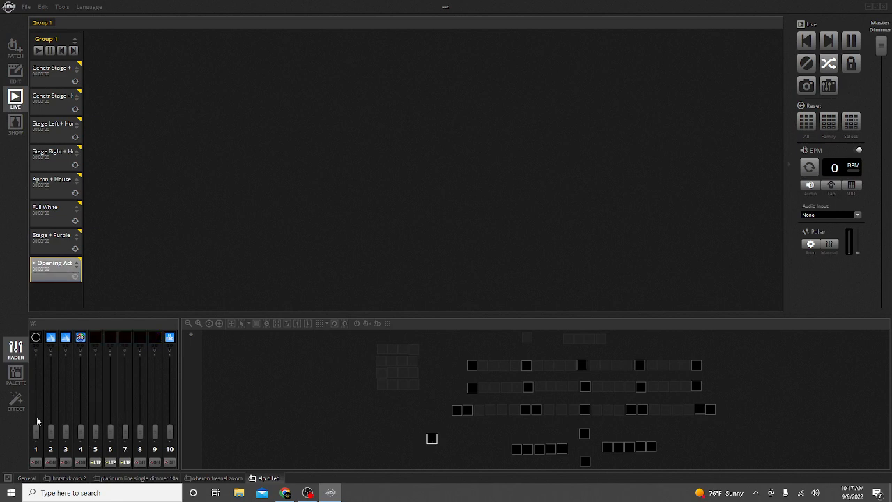
pyautogui.moveTo(36, 432); pyautogui.dragTo(38, 360)
pyautogui.moveTo(50, 433); pyautogui.dragTo(50, 362)
pyautogui.moveTo(96, 432); pyautogui.dragTo(122, 368)
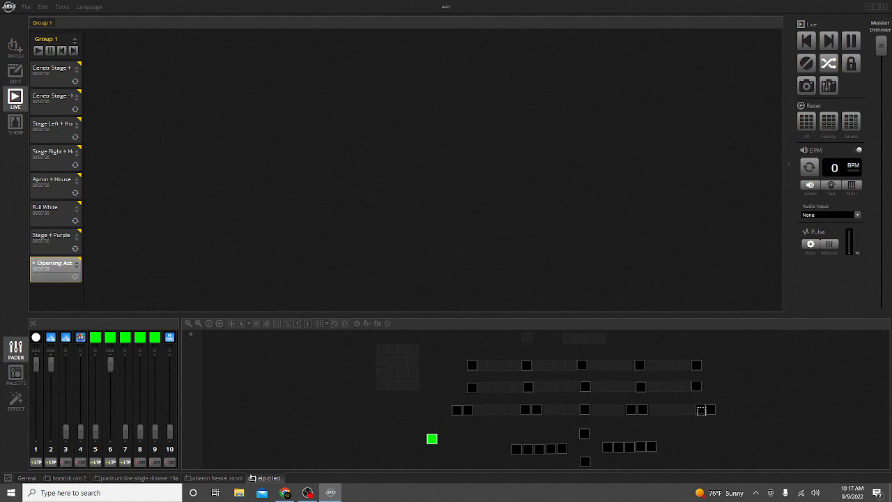
# Return the LED fixture's faders to zero, deselect it and open the oberon fresnel zoom tab.
pyautogui.moveTo(551, 385)
pyautogui.moveTo(110, 363); pyautogui.dragTo(107, 449)
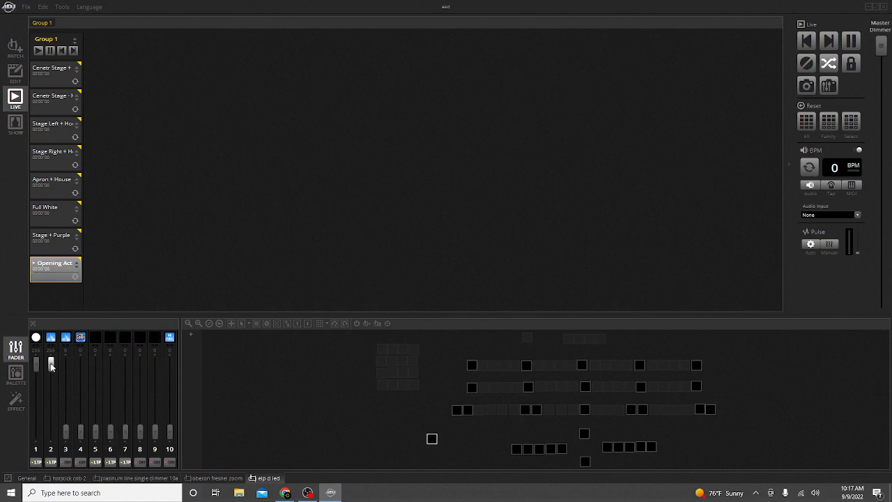
pyautogui.moveTo(51, 366); pyautogui.dragTo(51, 433)
pyautogui.moveTo(36, 364); pyautogui.dragTo(36, 431)
pyautogui.click(497, 451)
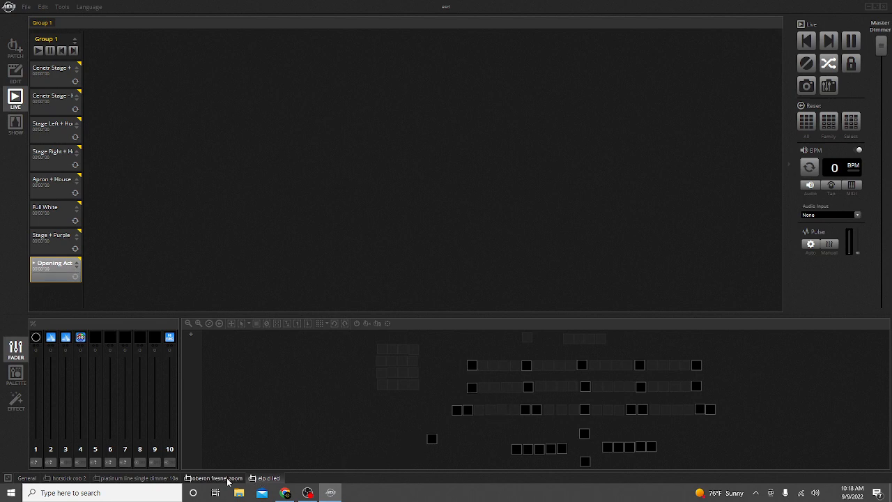
pyautogui.click(218, 478)
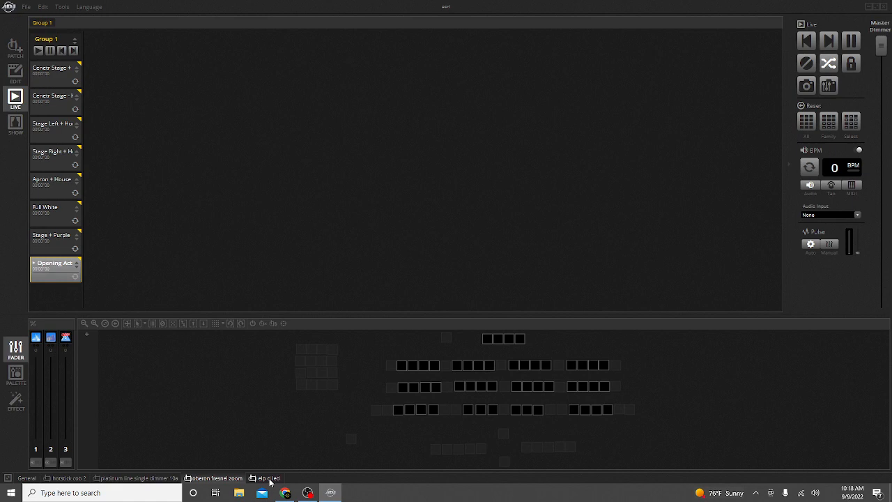
# Browse the elp d led tab and practise selecting oberon fresnel fixtures singly and in groups in the layout.
pyautogui.click(269, 479)
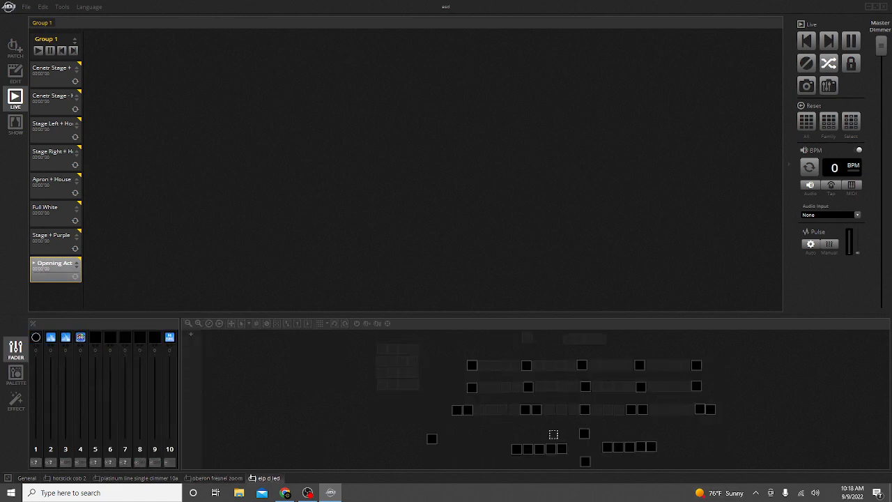
pyautogui.click(216, 478)
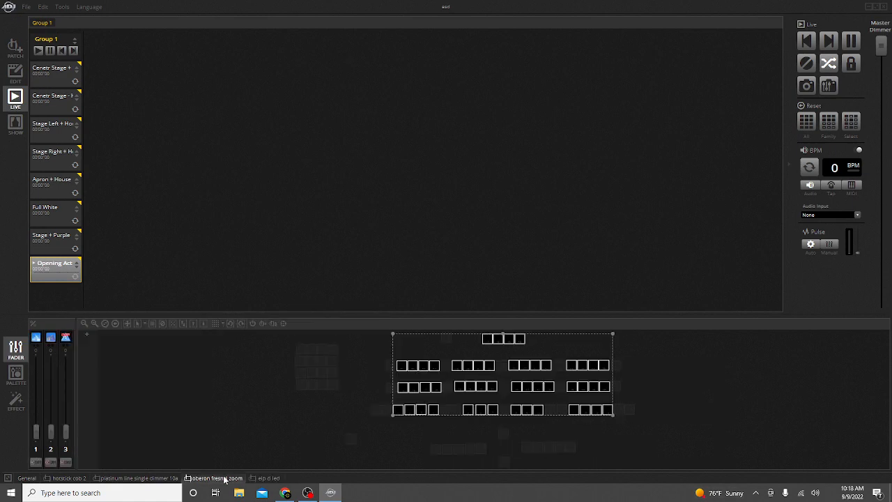
pyautogui.click(237, 415)
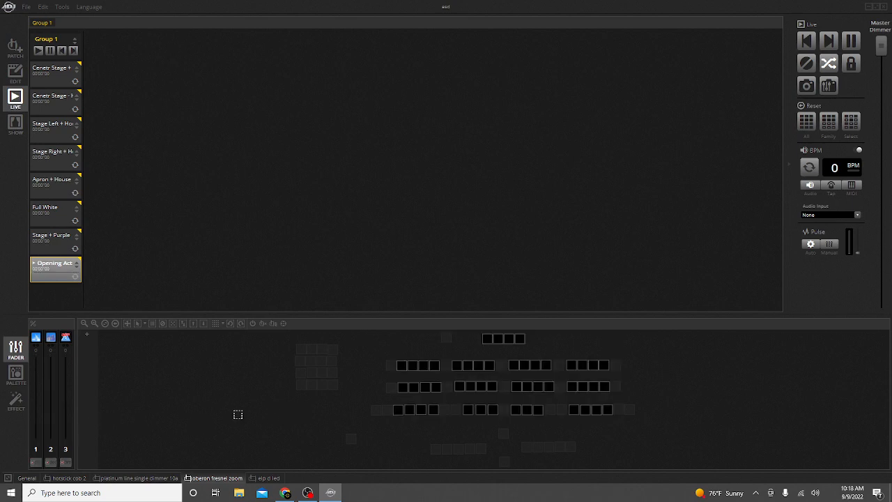
pyautogui.click(421, 410)
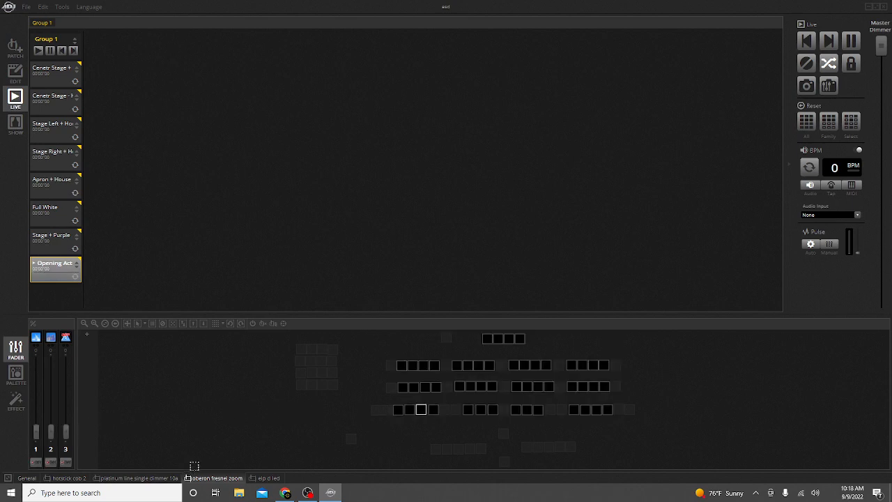
pyautogui.click(365, 431)
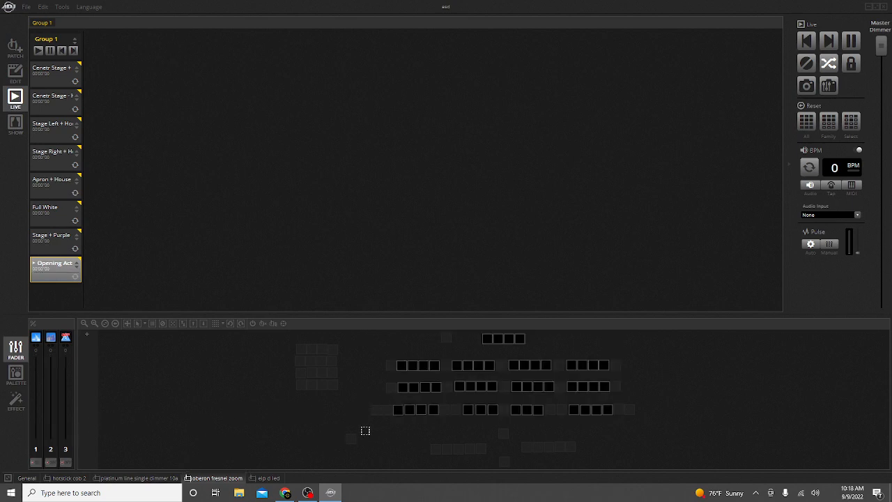
pyautogui.click(423, 413)
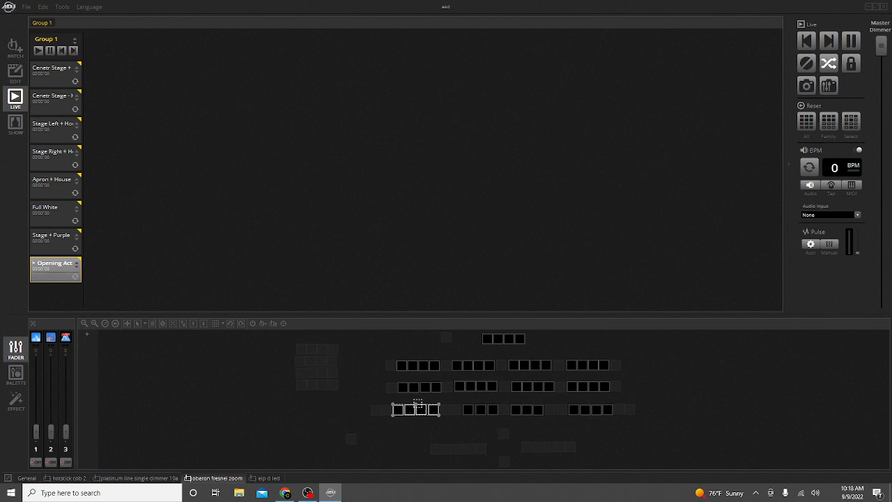
pyautogui.click(408, 380)
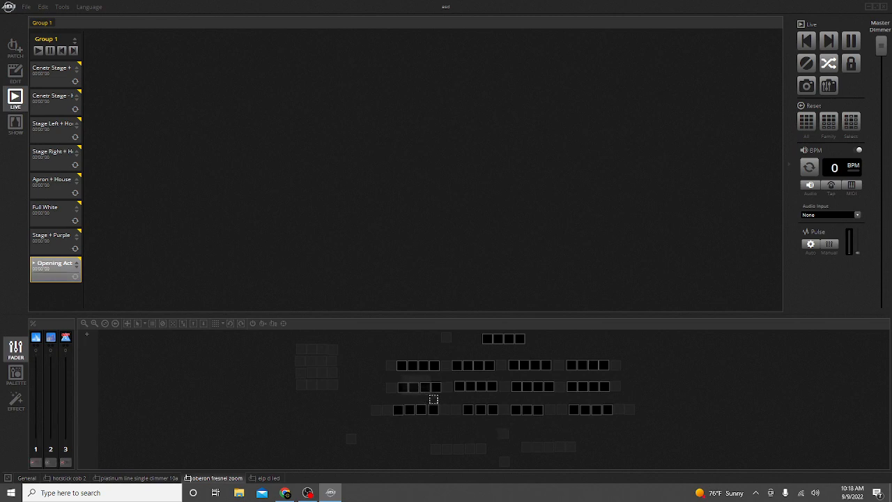
pyautogui.moveTo(443, 400); pyautogui.dragTo(389, 399)
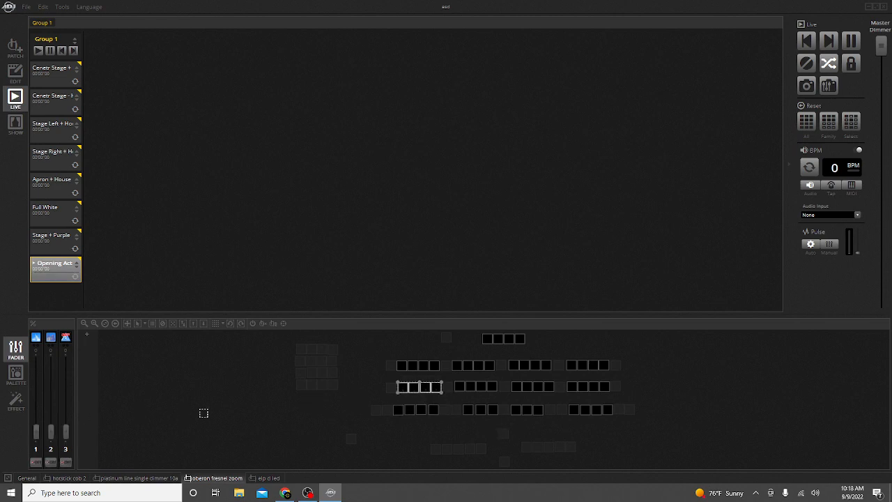
pyautogui.click(241, 414)
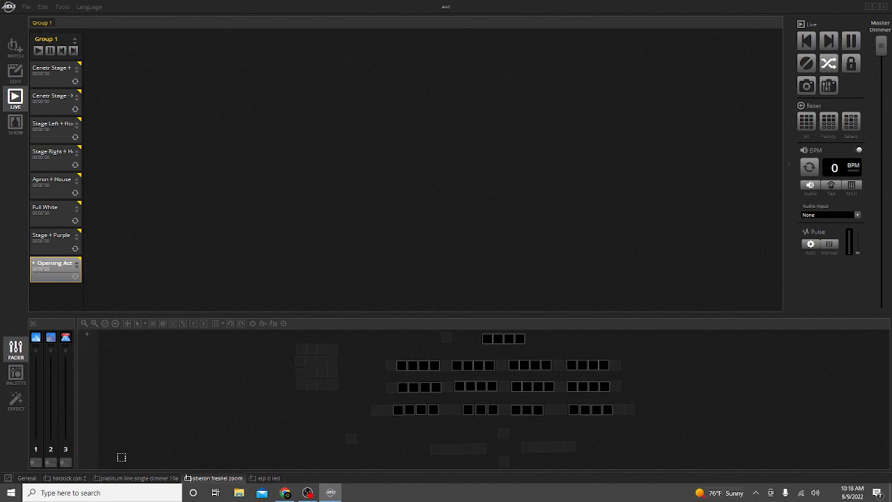
# On the hotstick cob 2 fixture, raise the dimmer to 255 and mix a purple with the colour faders.
pyautogui.click(74, 478)
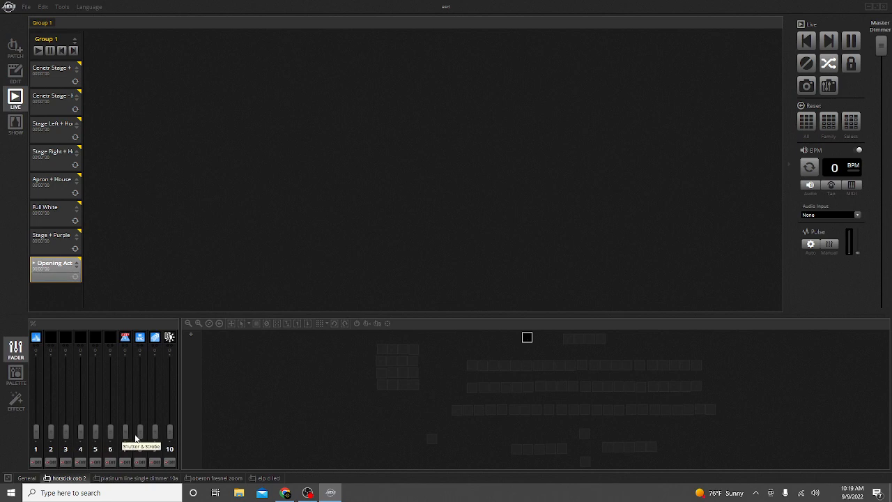
pyautogui.moveTo(38, 437); pyautogui.dragTo(53, 392)
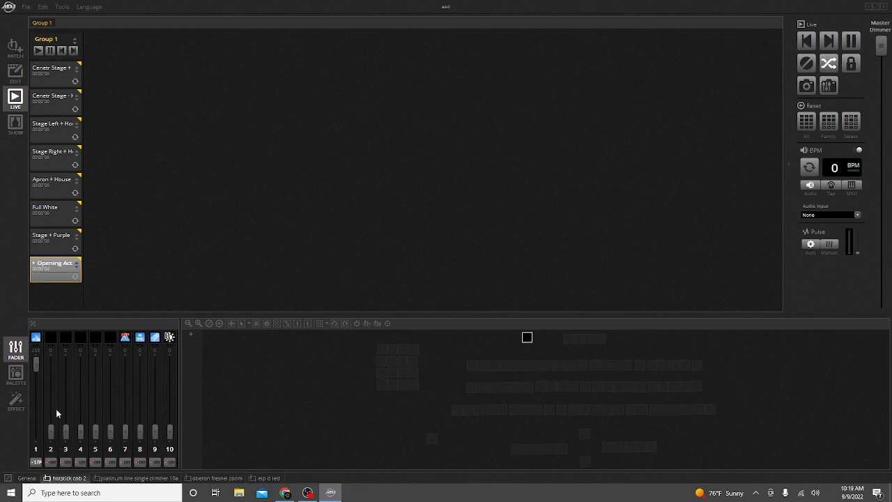
pyautogui.moveTo(54, 429); pyautogui.dragTo(81, 364)
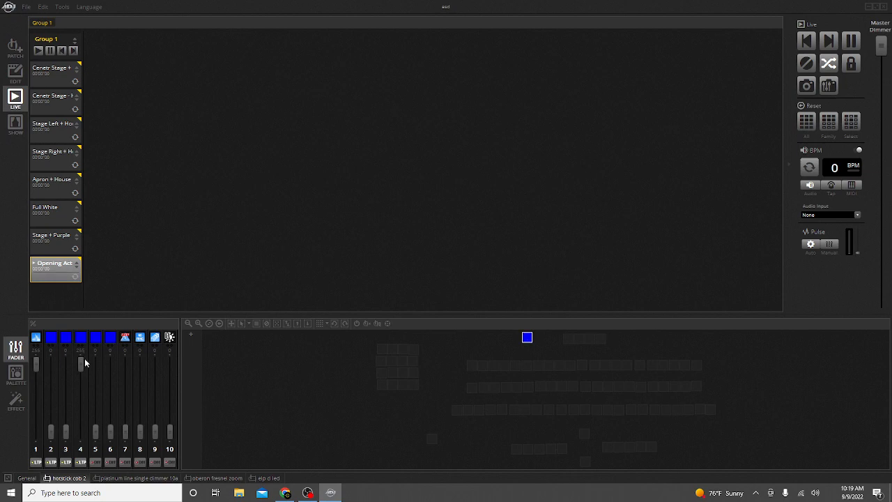
pyautogui.moveTo(95, 432); pyautogui.dragTo(95, 387)
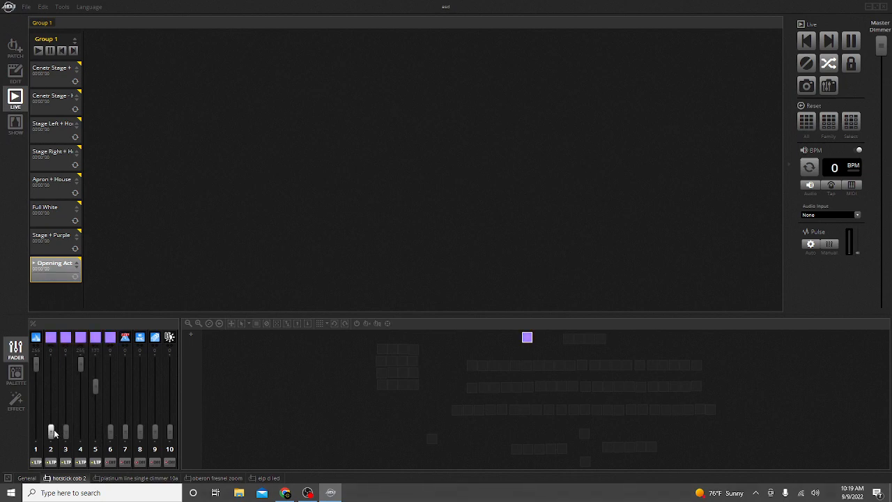
pyautogui.moveTo(48, 418); pyautogui.dragTo(65, 431)
pyautogui.moveTo(96, 388)
pyautogui.mouseDown()
pyautogui.moveTo(97, 409)
pyautogui.moveTo(95, 399)
pyautogui.mouseUp()
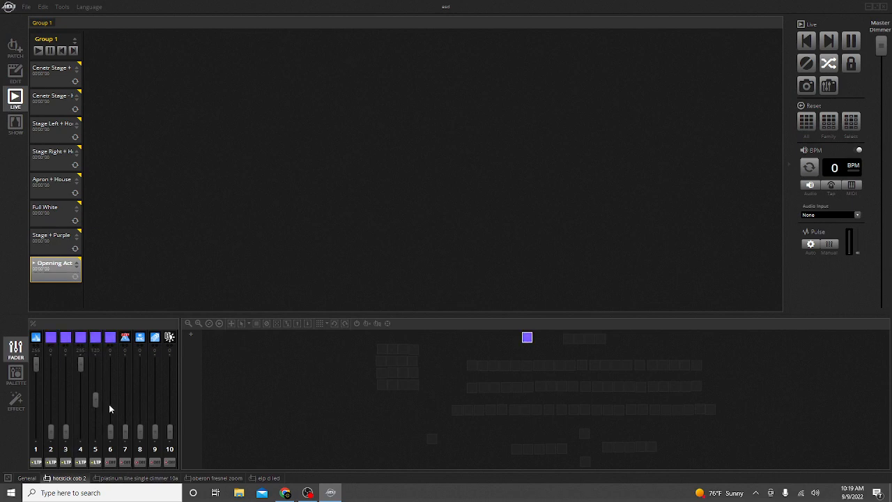
# Pick a pink colour on the hotstick's palette colour wheel and return to the fader view.
pyautogui.click(15, 374)
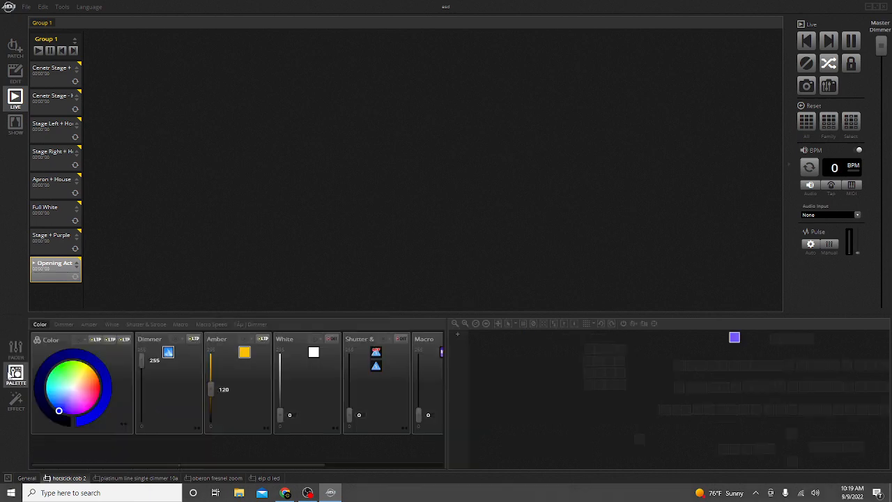
pyautogui.moveTo(59, 411); pyautogui.dragTo(75, 417)
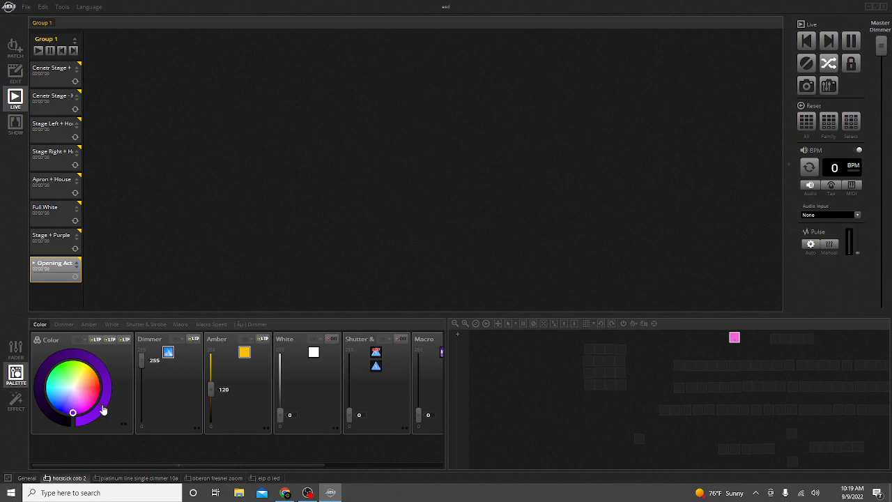
pyautogui.click(15, 350)
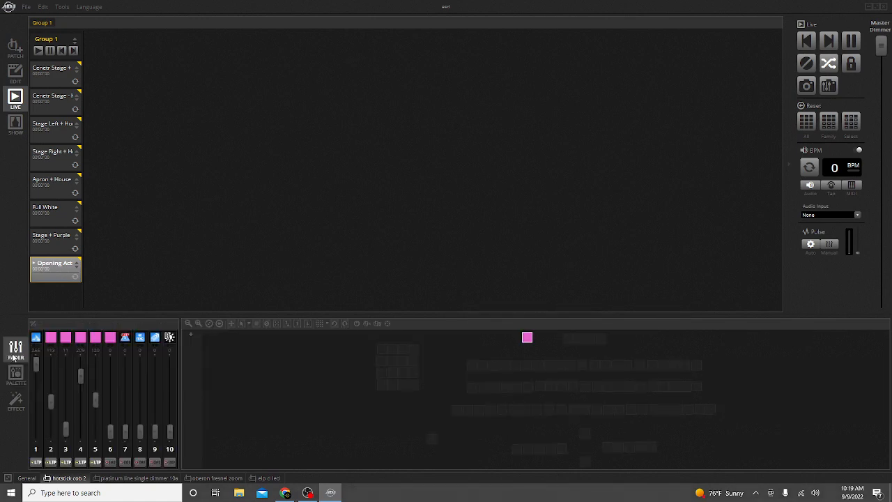
# Try the hotstick's amber, white and channel 7 faders, then return all colour faders to zero.
pyautogui.moveTo(80, 376); pyautogui.dragTo(87, 357)
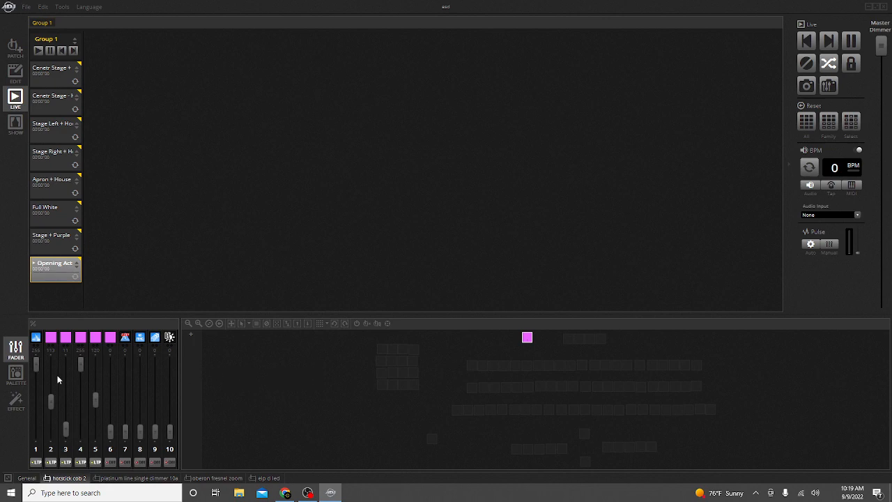
pyautogui.moveTo(50, 389); pyautogui.dragTo(65, 440)
pyautogui.moveTo(81, 363); pyautogui.dragTo(91, 443)
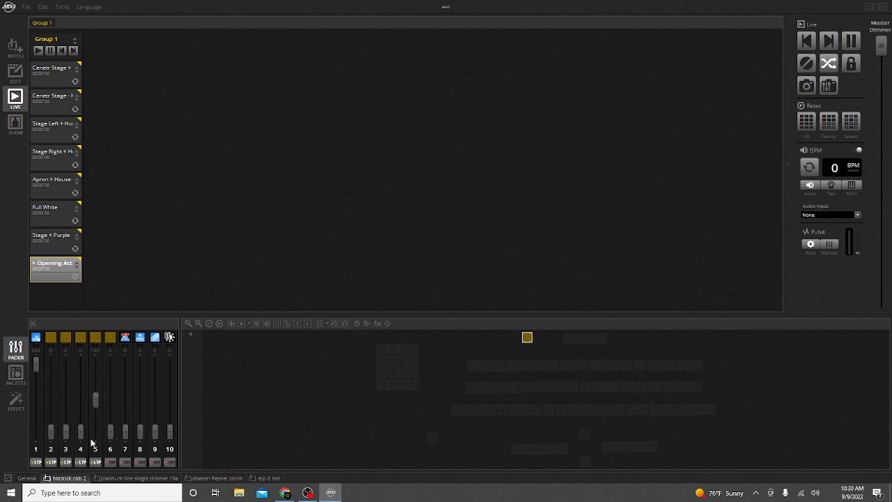
pyautogui.moveTo(96, 403); pyautogui.dragTo(115, 390)
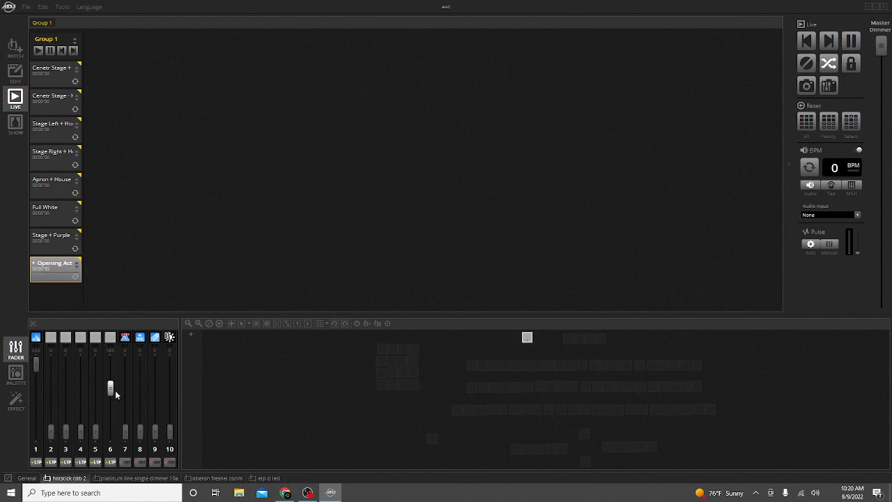
pyautogui.moveTo(95, 433); pyautogui.dragTo(99, 399)
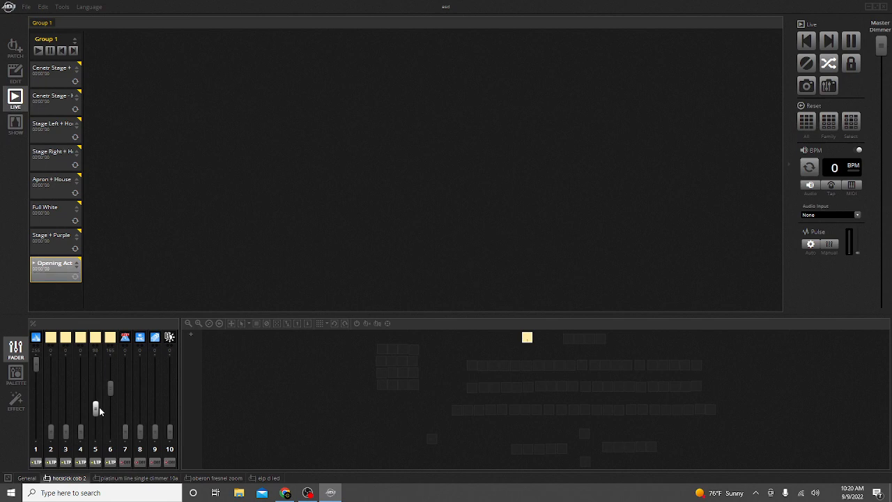
pyautogui.moveTo(99, 407); pyautogui.dragTo(99, 451)
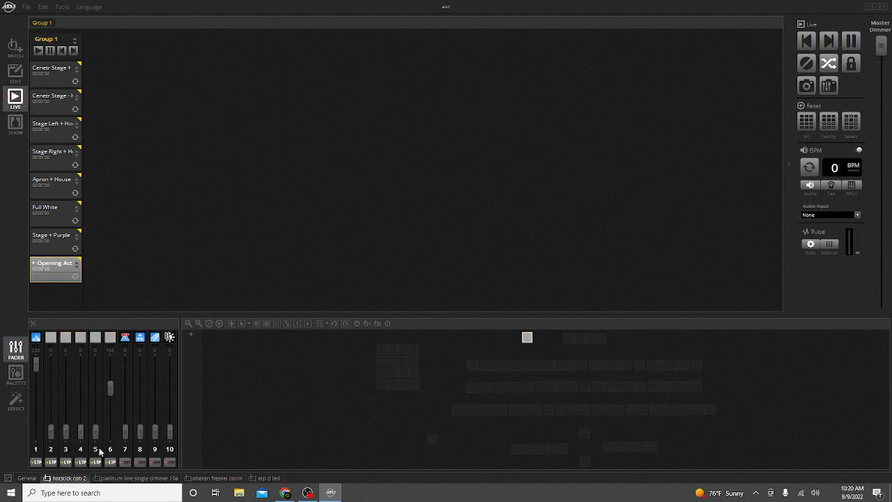
pyautogui.moveTo(111, 388); pyautogui.dragTo(111, 363)
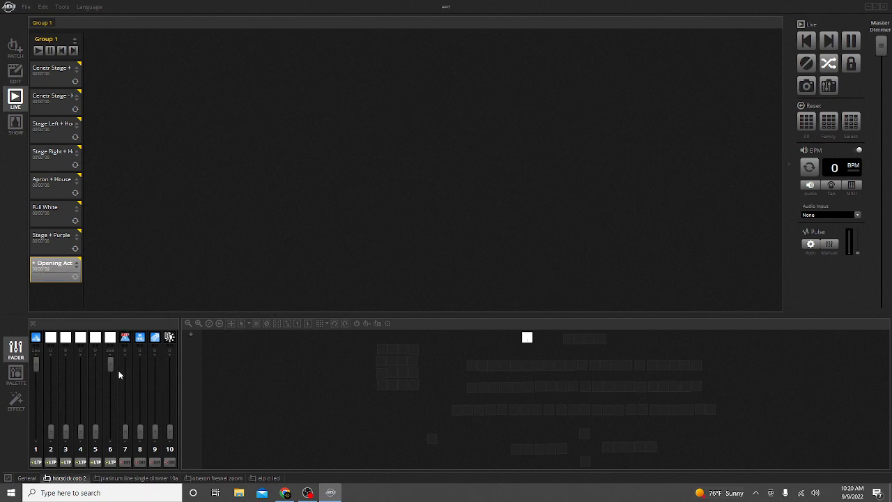
pyautogui.moveTo(110, 363); pyautogui.dragTo(110, 432)
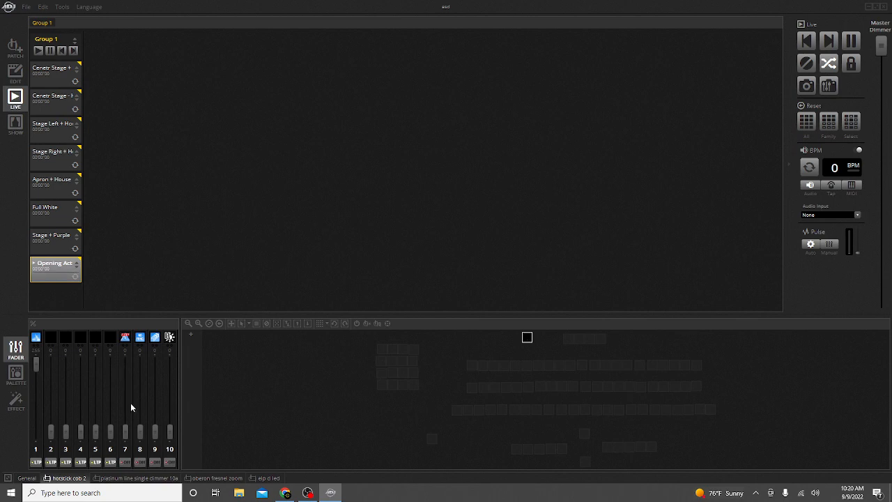
pyautogui.moveTo(110, 431); pyautogui.dragTo(114, 381)
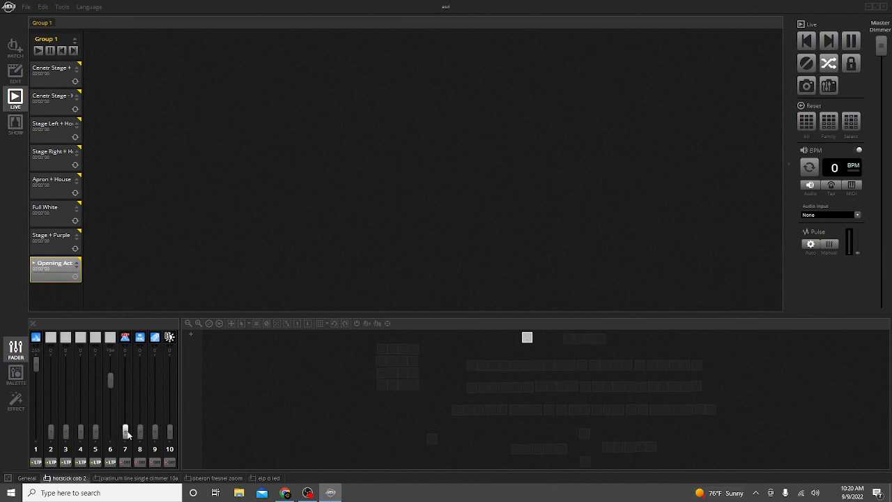
pyautogui.moveTo(125, 431); pyautogui.dragTo(125, 363)
pyautogui.moveTo(125, 363); pyautogui.dragTo(127, 439)
pyautogui.moveTo(109, 379); pyautogui.dragTo(110, 433)
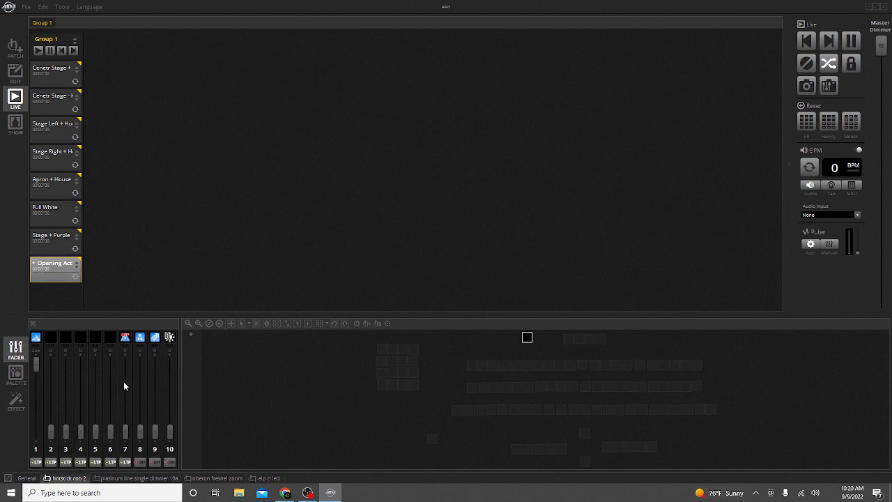
# Check the platinum line single dimmer tab's fader and switch back to the oberon fresnel zoom tab.
pyautogui.click(138, 478)
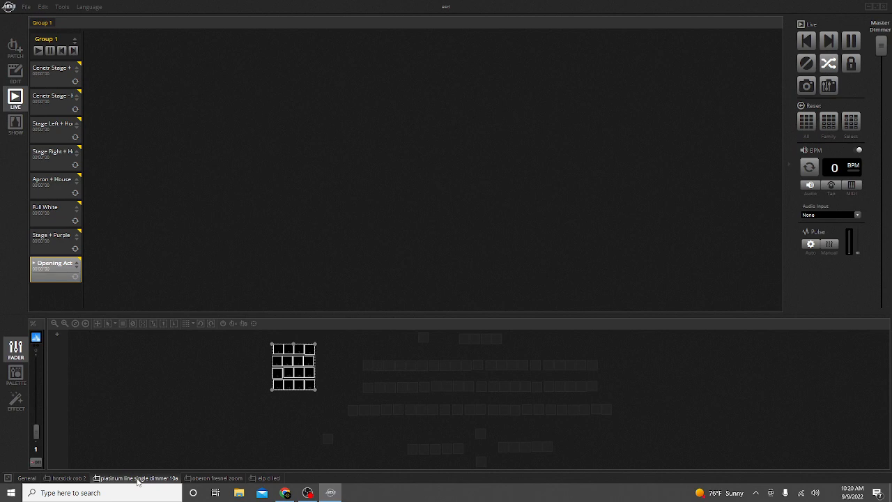
pyautogui.moveTo(35, 430); pyautogui.dragTo(40, 488)
pyautogui.moveTo(35, 431)
pyautogui.mouseDown()
pyautogui.moveTo(39, 405)
pyautogui.moveTo(35, 429)
pyautogui.mouseUp()
pyautogui.click(215, 479)
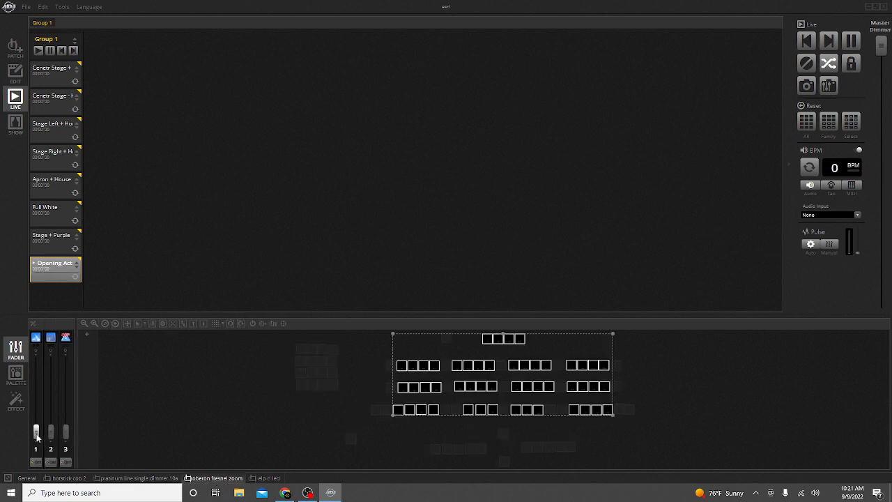
# Raise the dimmer and channel 2 faders of all oberon fresnel fixtures to 255 and deselect them.
pyautogui.moveTo(36, 432); pyautogui.dragTo(51, 357)
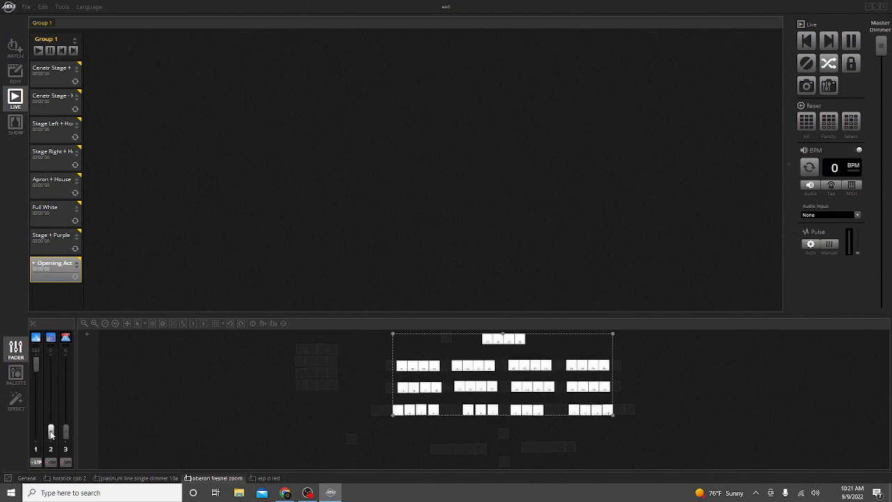
pyautogui.moveTo(51, 433); pyautogui.dragTo(57, 341)
pyautogui.click(202, 414)
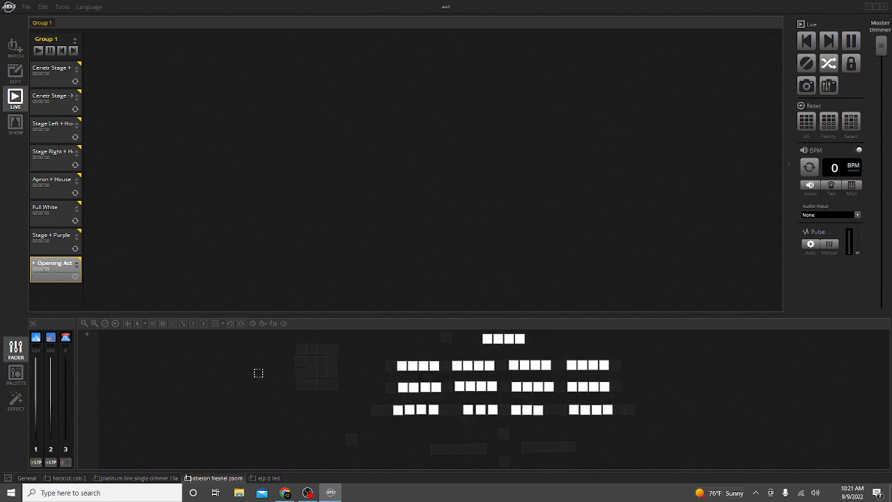
# Box-select all oberon fresnel fixtures and return their channel 2 and dimmer faders to zero.
pyautogui.moveTo(365, 338); pyautogui.dragTo(634, 442)
pyautogui.moveTo(51, 364); pyautogui.dragTo(50, 429)
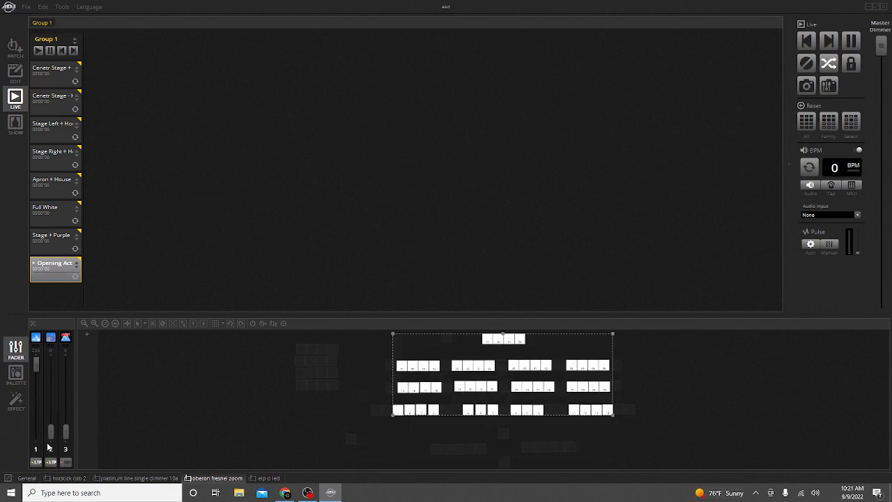
pyautogui.moveTo(37, 364); pyautogui.dragTo(37, 430)
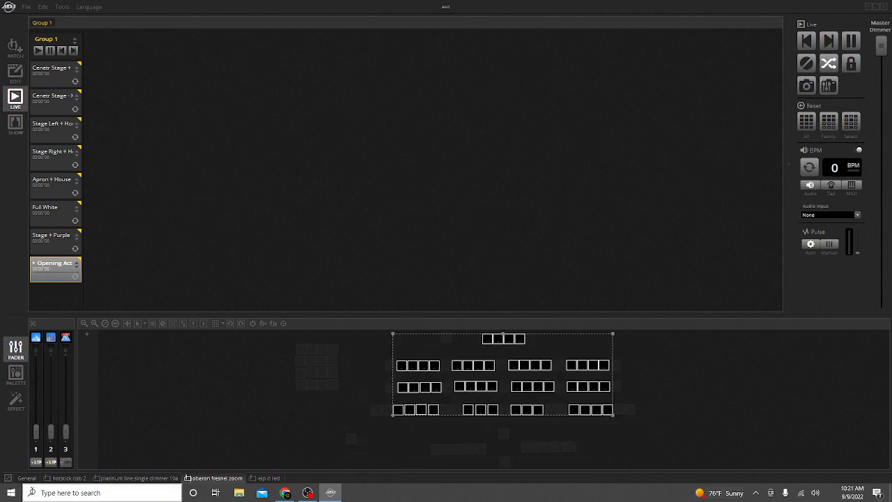
# Select the leftmost oberon fresnel fixture in the bottom row and raise its dimmer to about 248.
pyautogui.click(365, 404)
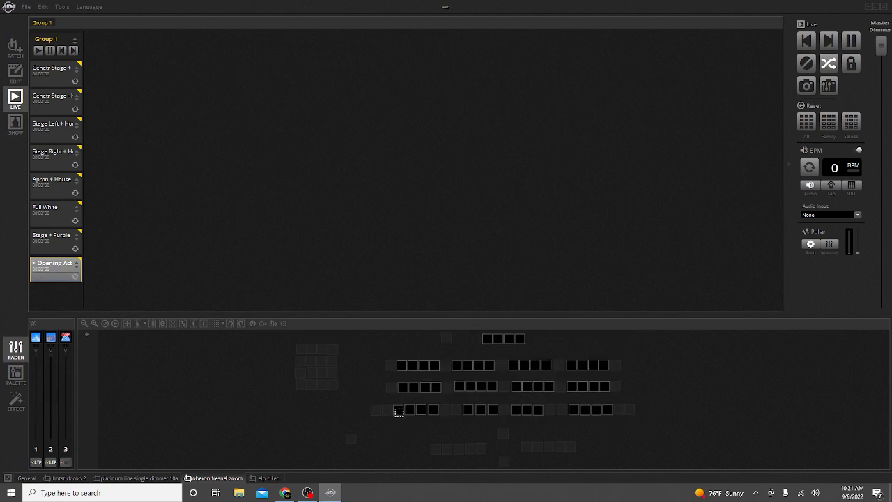
pyautogui.click(399, 411)
pyautogui.moveTo(37, 433); pyautogui.dragTo(43, 317)
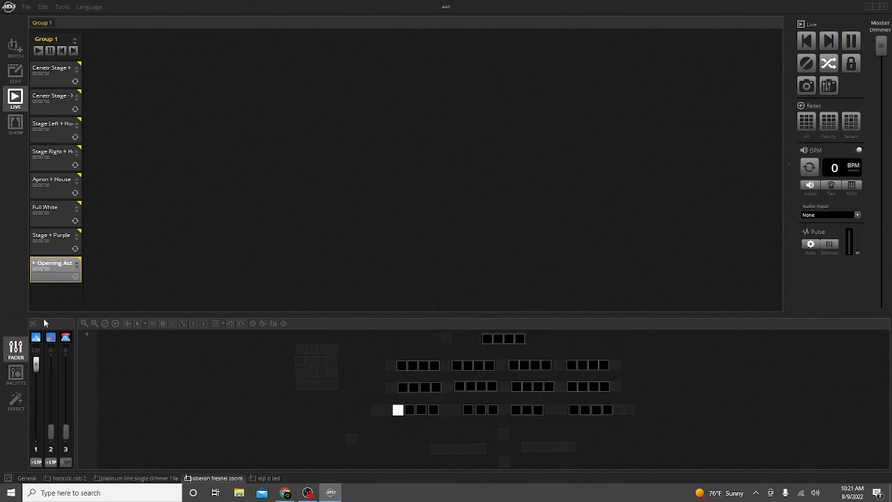
pyautogui.moveTo(54, 432)
pyautogui.mouseDown()
pyautogui.moveTo(57, 411)
pyautogui.moveTo(57, 447)
pyautogui.mouseUp()
pyautogui.moveTo(398, 411)
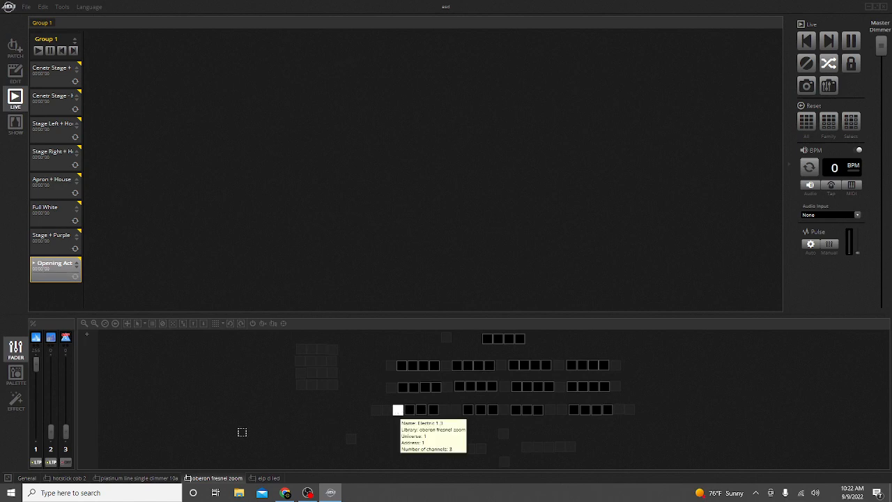
pyautogui.moveTo(52, 428)
pyautogui.mouseDown()
pyautogui.moveTo(40, 376)
pyautogui.moveTo(51, 432)
pyautogui.moveTo(46, 418)
pyautogui.mouseUp()
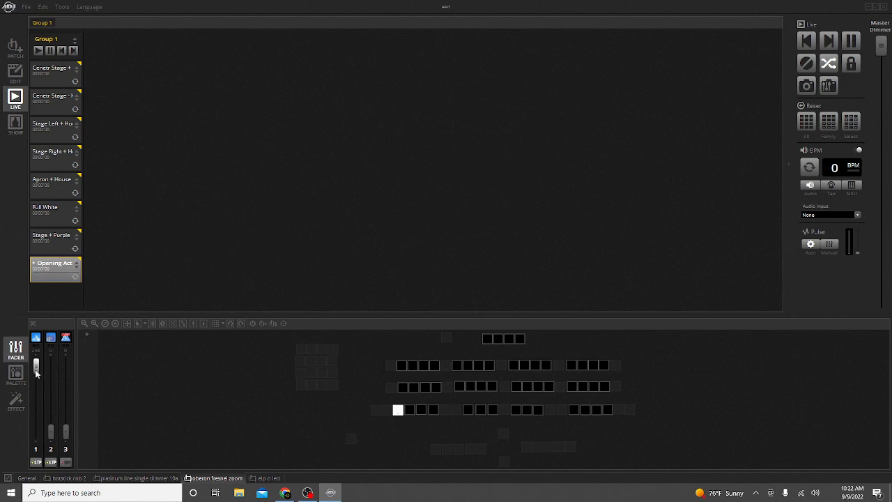
# Set the selected oberon fresnel fixture's dimmer back to zero and switch to the elp d led tab.
pyautogui.moveTo(36, 362); pyautogui.dragTo(36, 430)
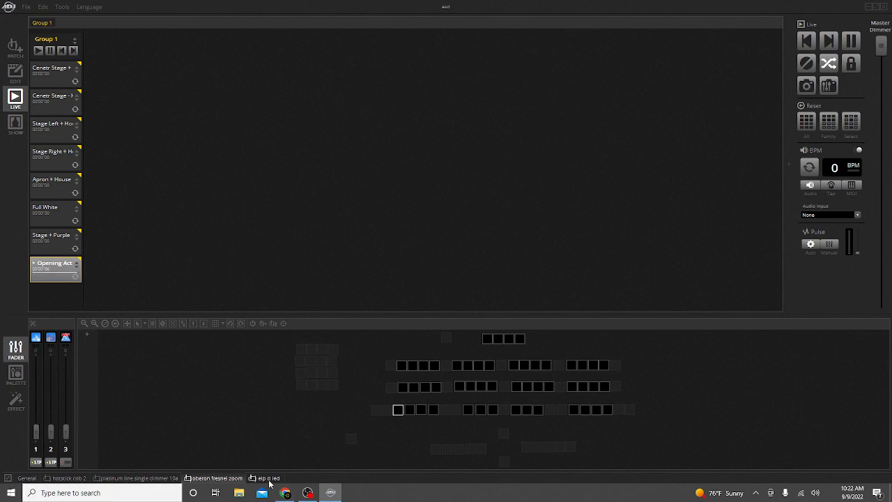
pyautogui.click(269, 479)
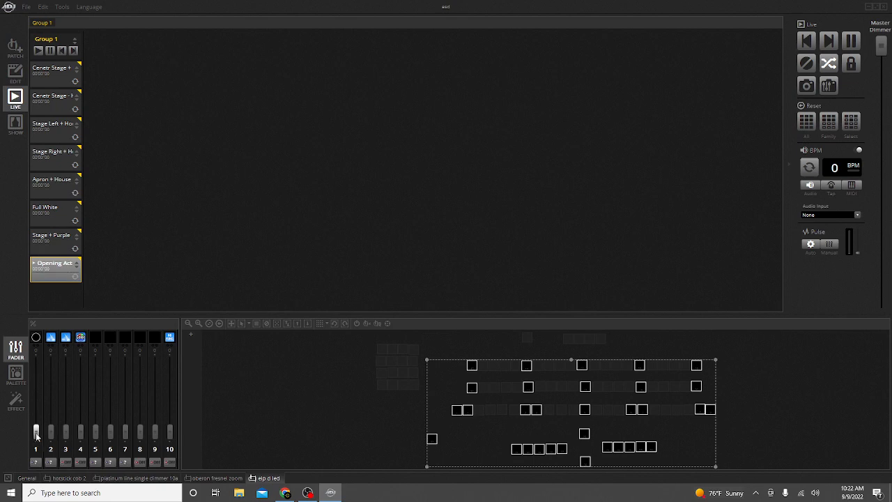
# Raise the dimmer and channel 2 faders of all elp d led fixtures to 255 and deselect them.
pyautogui.moveTo(36, 436); pyautogui.dragTo(39, 321)
pyautogui.moveTo(38, 364)
pyautogui.mouseDown()
pyautogui.moveTo(39, 418)
pyautogui.moveTo(39, 362)
pyautogui.mouseUp()
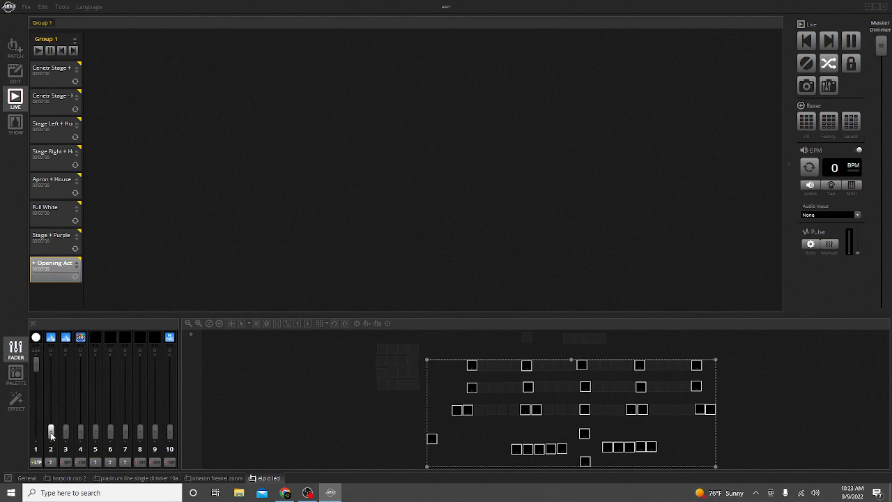
pyautogui.moveTo(51, 437); pyautogui.dragTo(57, 350)
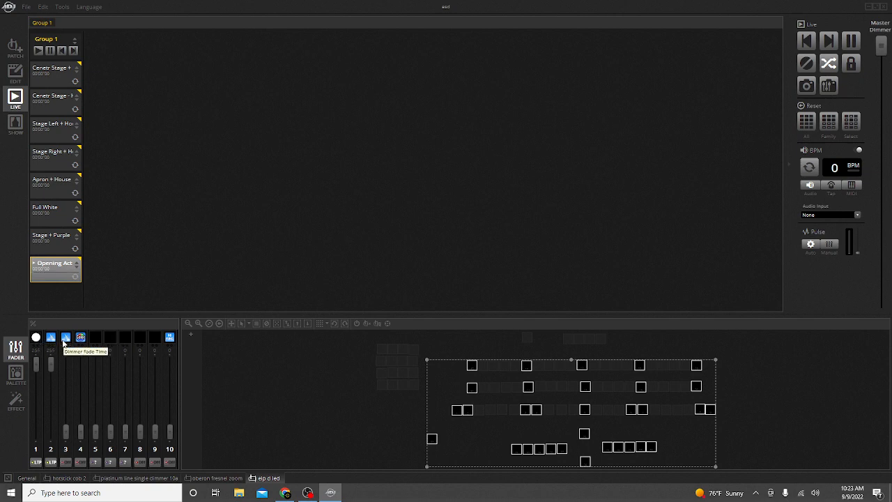
pyautogui.moveTo(96, 431); pyautogui.dragTo(156, 433)
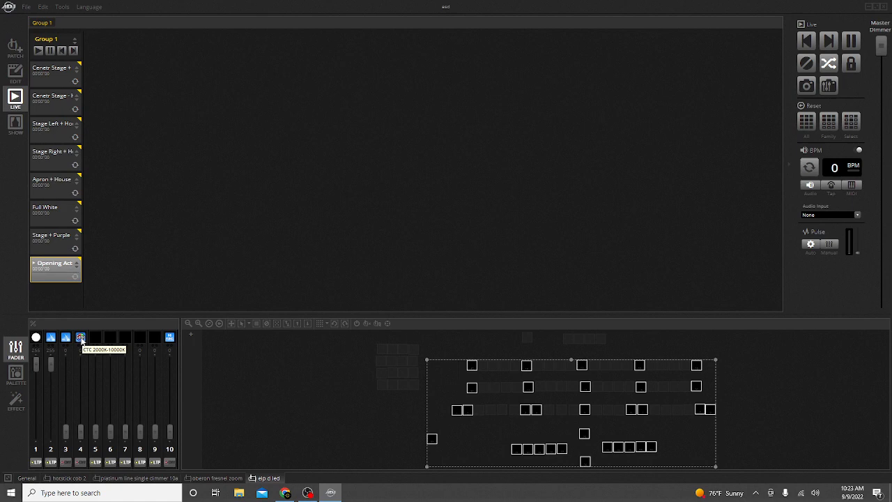
pyautogui.click(288, 436)
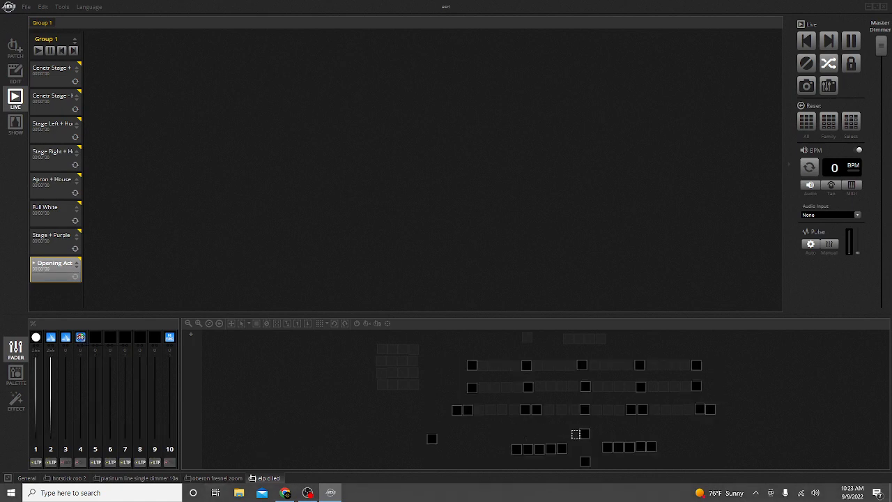
# Select the leftmost elp d led fixture in the bottom-left row and move its CTC fader up and back to zero.
pyautogui.moveTo(512, 436); pyautogui.dragTo(550, 460)
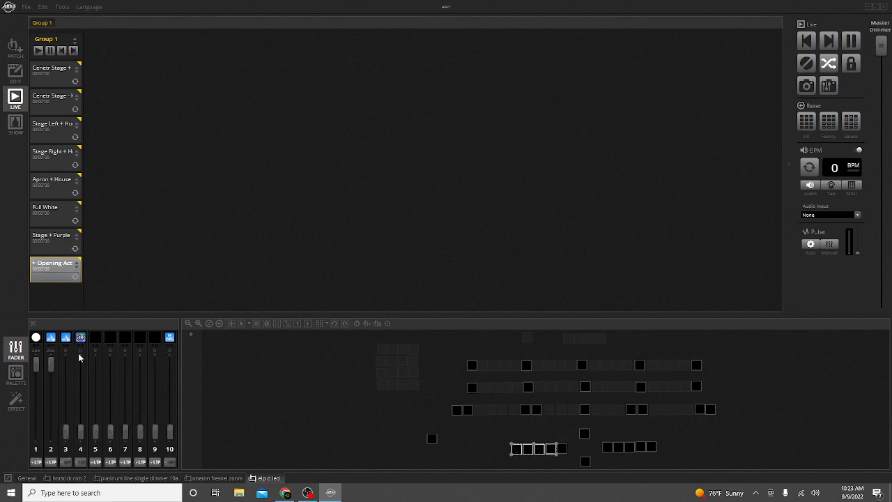
pyautogui.click(499, 453)
pyautogui.click(516, 449)
pyautogui.moveTo(82, 435)
pyautogui.mouseDown()
pyautogui.moveTo(78, 415)
pyautogui.moveTo(80, 437)
pyautogui.mouseUp()
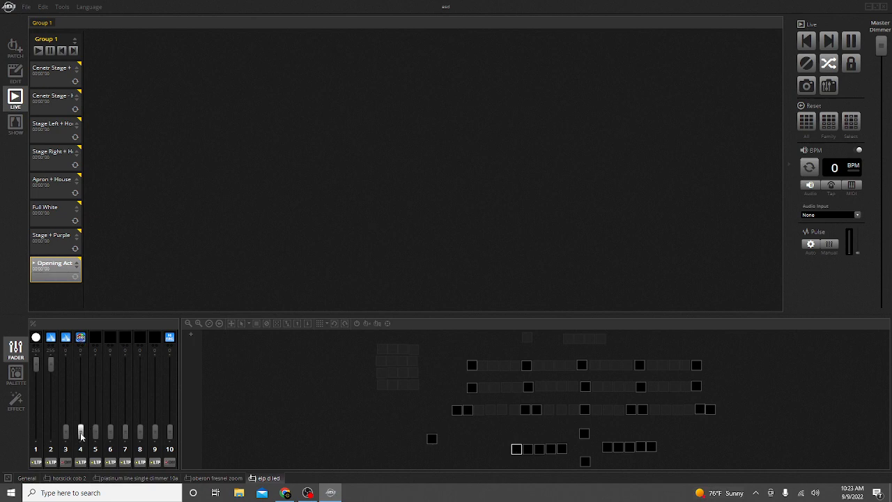
pyautogui.moveTo(82, 439); pyautogui.dragTo(82, 409)
pyautogui.moveTo(81, 415); pyautogui.dragTo(85, 378)
pyautogui.moveTo(86, 427); pyautogui.dragTo(89, 461)
# Set the dimmer and channel 2 faders to zero and clear the fixture selection.
pyautogui.moveTo(36, 364); pyautogui.dragTo(39, 458)
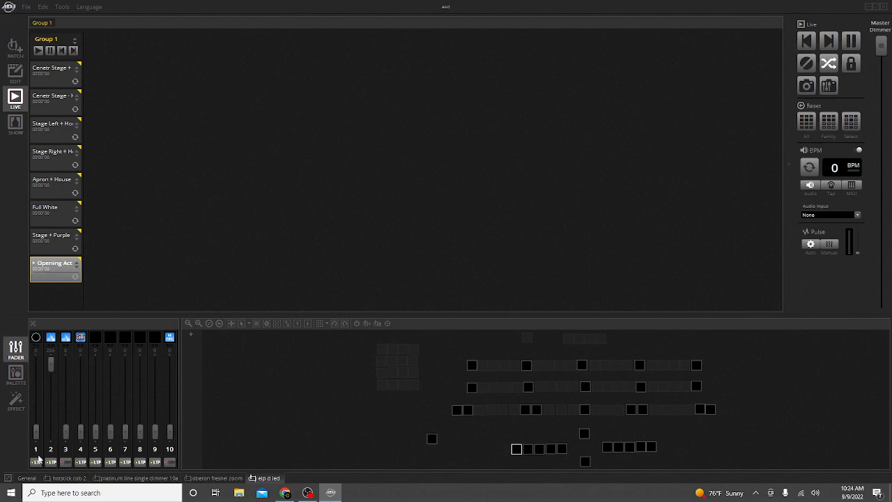
pyautogui.moveTo(51, 367); pyautogui.dragTo(53, 450)
pyautogui.click(351, 433)
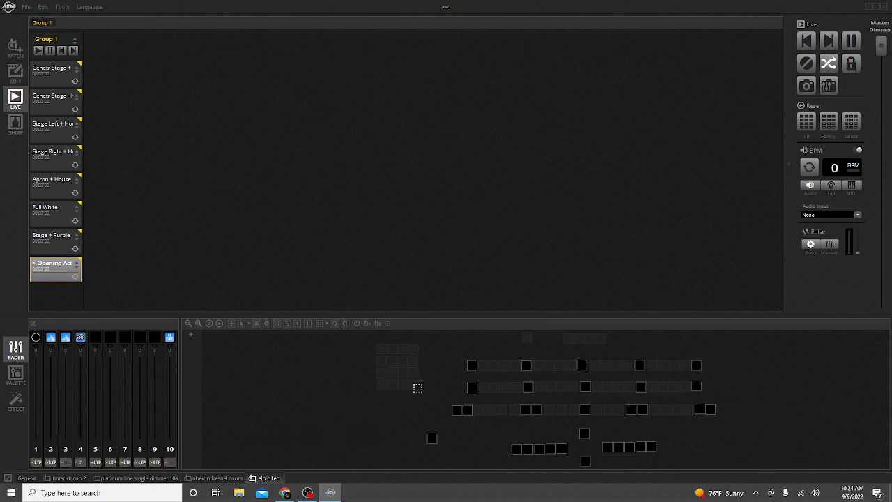
# Pan and zoom the elp d led layout view, select all its fixtures from the selection options, and deselect them.
pyautogui.click(232, 324)
pyautogui.moveTo(339, 420); pyautogui.dragTo(233, 424)
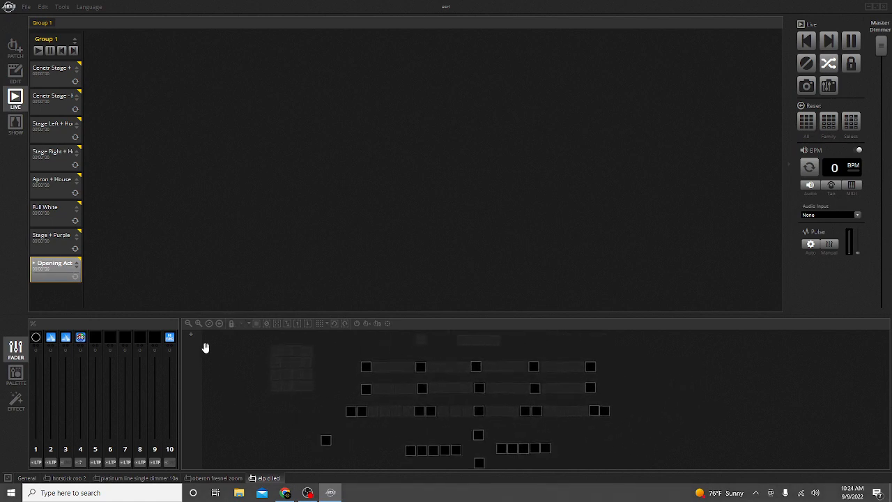
pyautogui.click(187, 324)
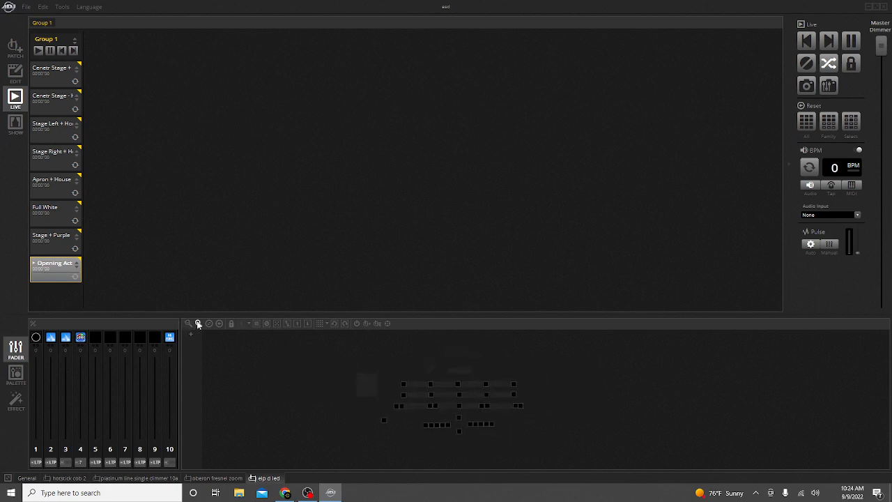
pyautogui.click(198, 324)
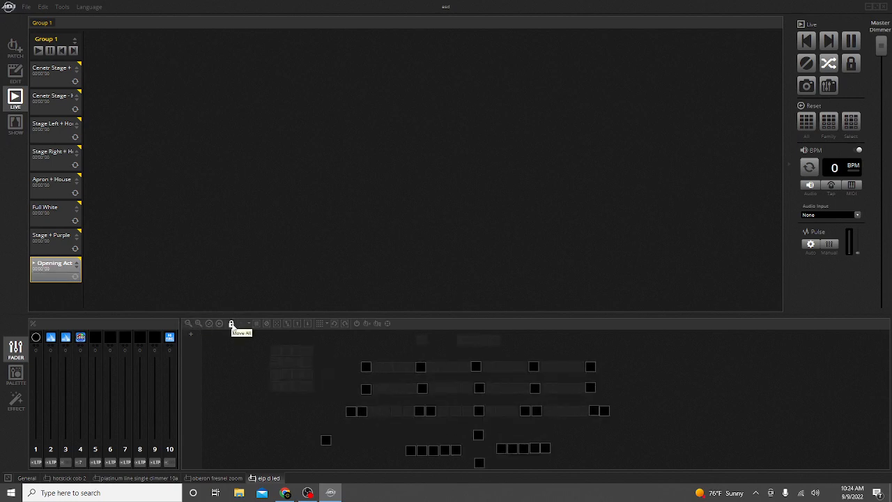
pyautogui.click(231, 325)
pyautogui.click(248, 324)
pyautogui.click(243, 343)
pyautogui.click(222, 479)
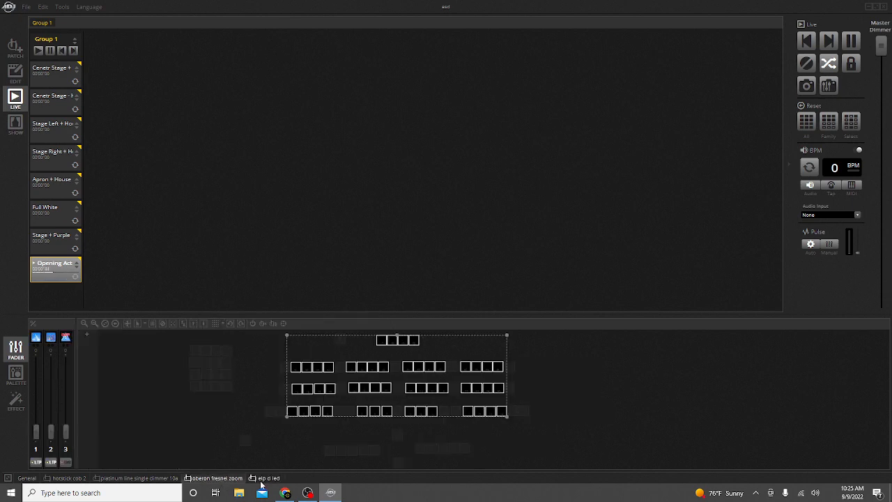
pyautogui.click(281, 435)
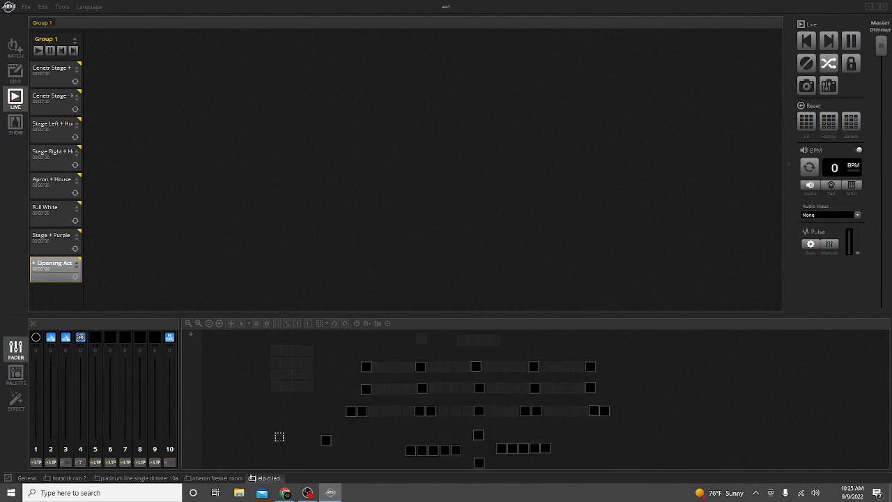
# Switch to the oberon fresnel zoom tab, clear its selection, and examine the details of several fixtures.
pyautogui.click(228, 479)
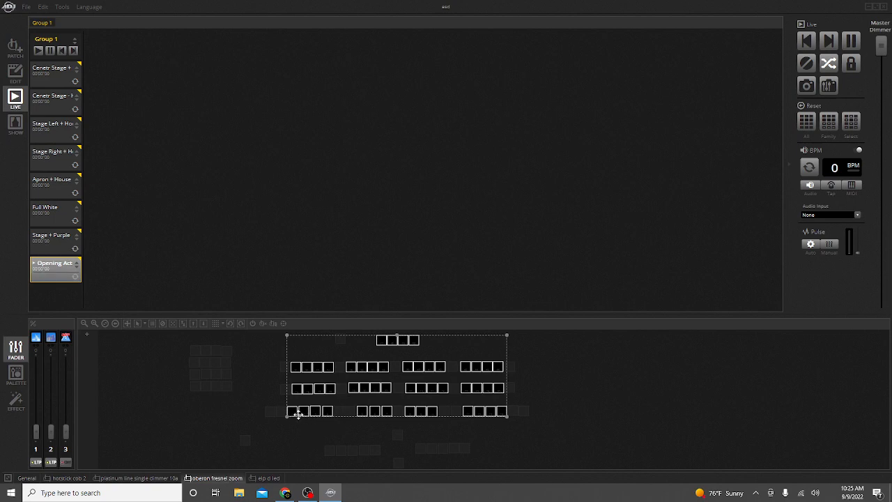
pyautogui.click(291, 435)
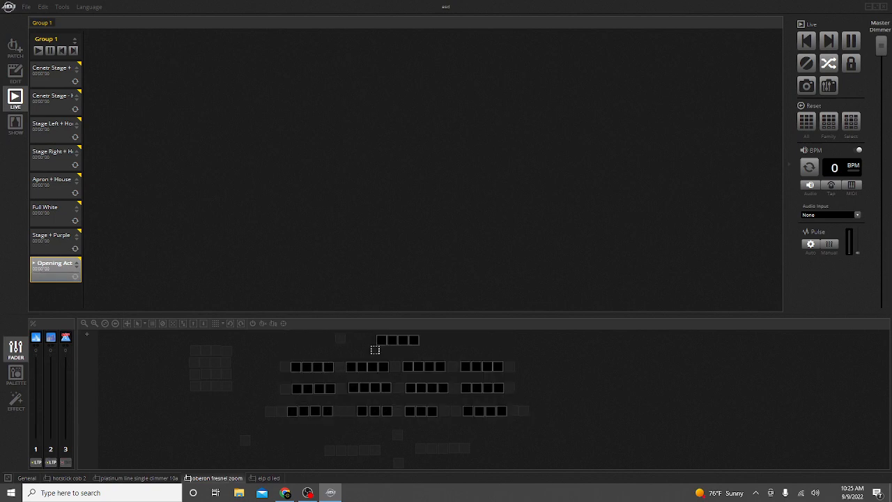
pyautogui.moveTo(423, 345)
pyautogui.moveTo(383, 344)
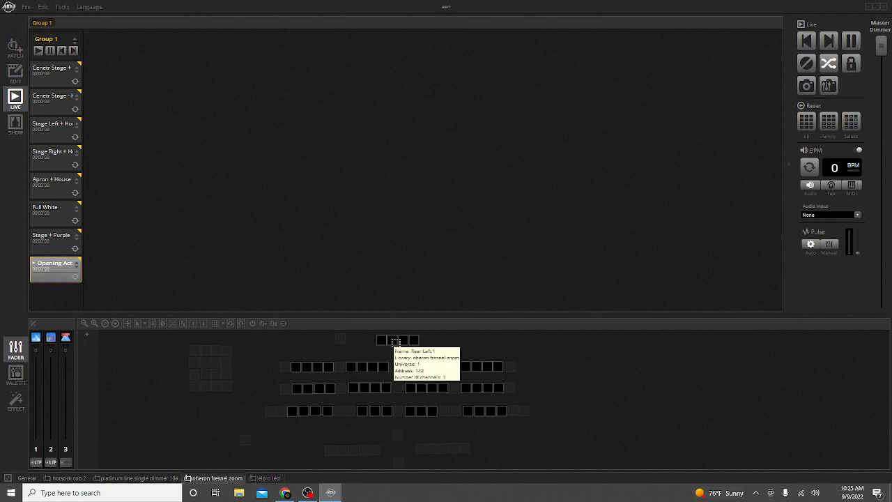
pyautogui.moveTo(294, 370)
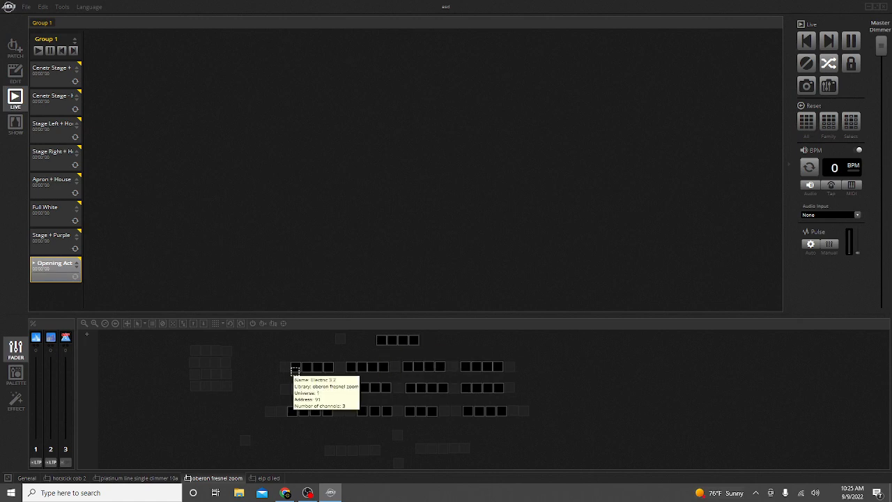
pyautogui.moveTo(336, 368)
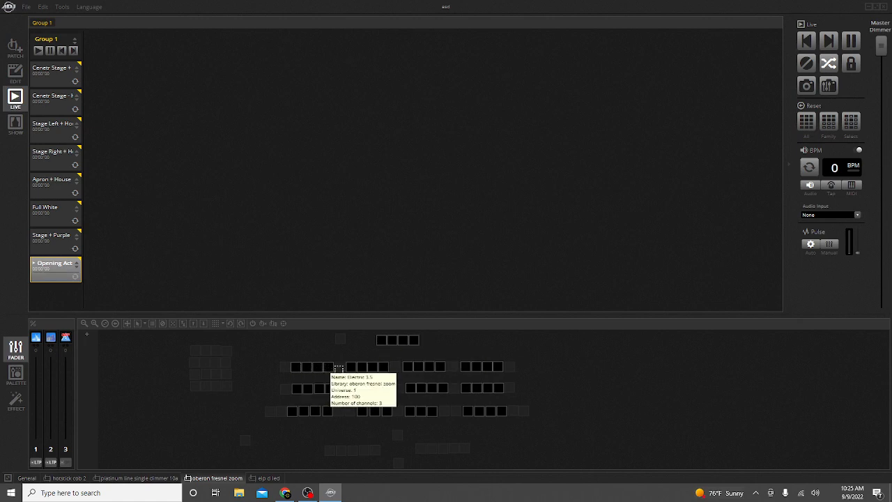
pyautogui.moveTo(371, 368)
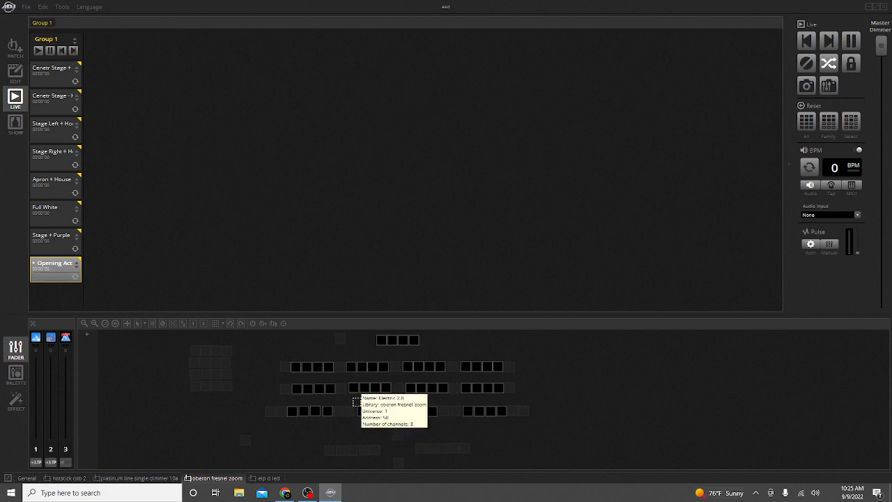
pyautogui.moveTo(355, 411)
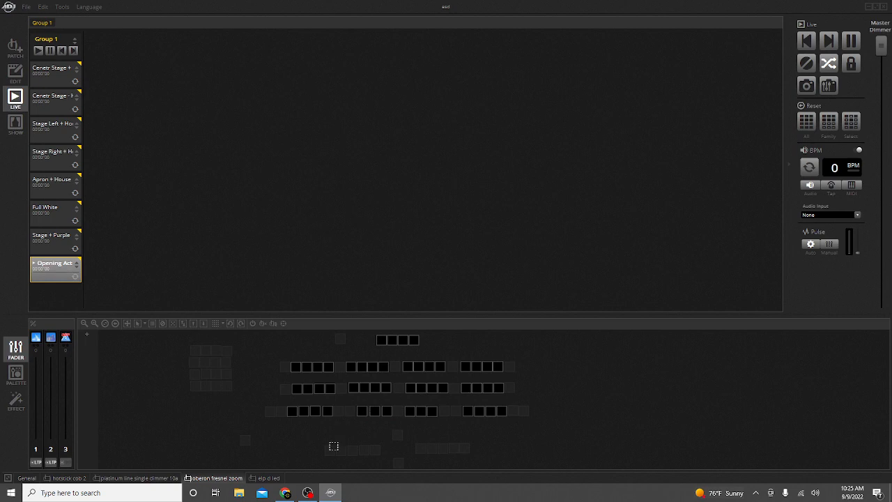
pyautogui.moveTo(332, 453)
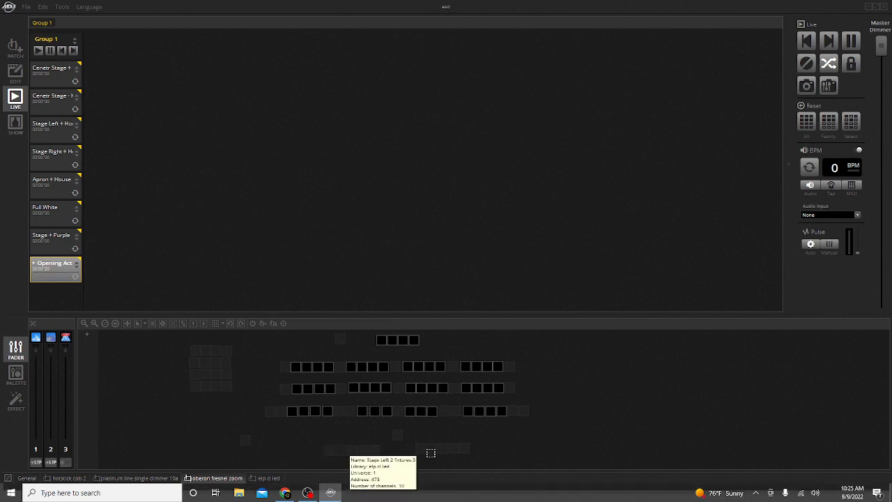
pyautogui.moveTo(454, 453)
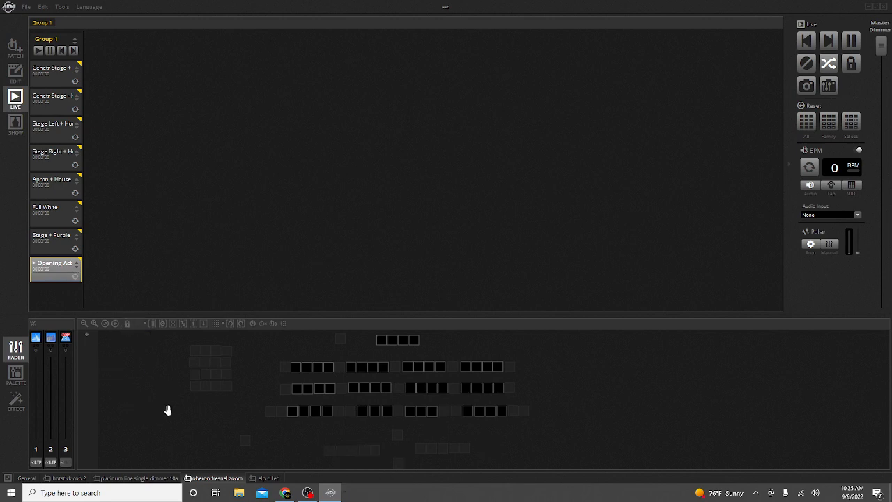
# Switch to the elp d led tab, clear its selection, and examine the details of several of its fixtures.
pyautogui.moveTo(167, 408)
pyautogui.mouseDown()
pyautogui.moveTo(149, 392)
pyautogui.moveTo(154, 410)
pyautogui.mouseUp()
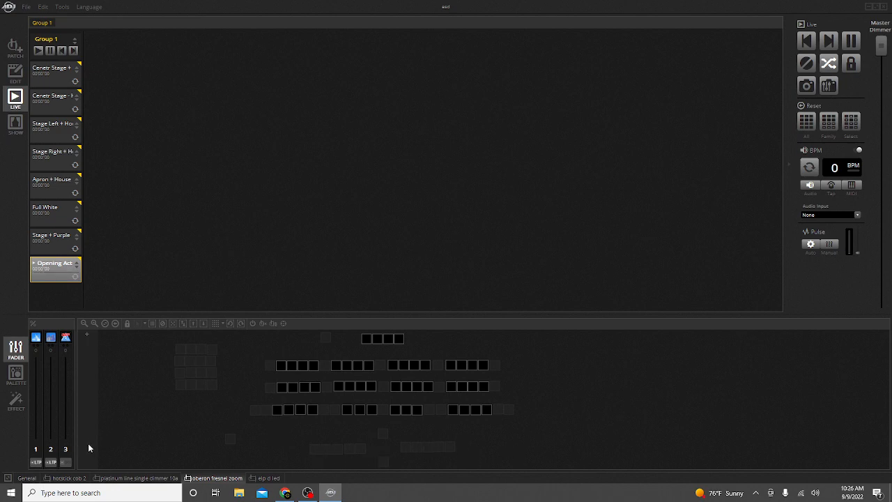
pyautogui.click(260, 479)
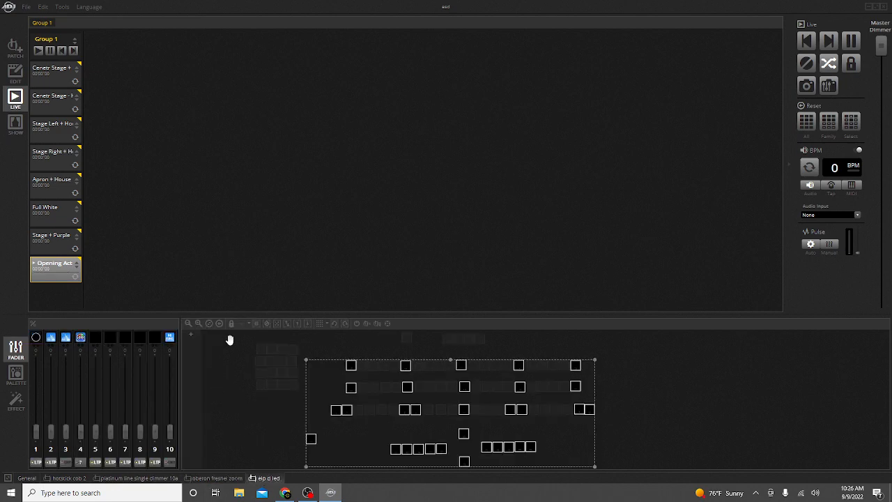
pyautogui.click(241, 396)
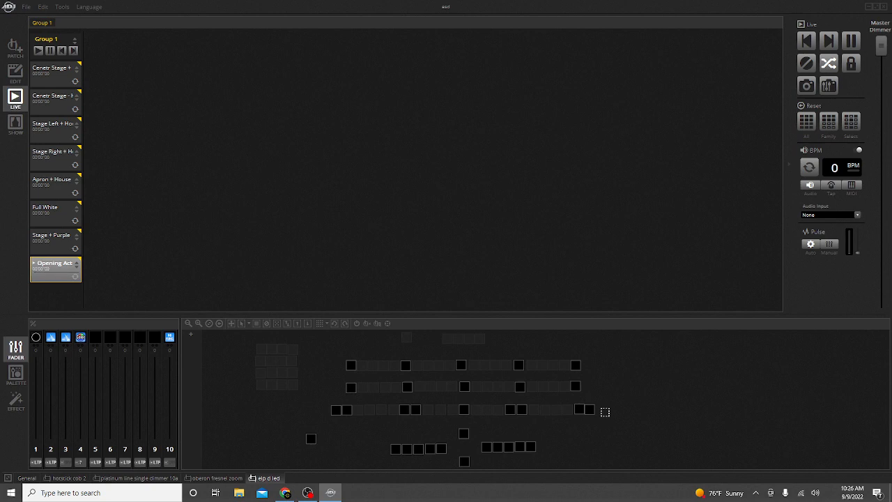
pyautogui.moveTo(589, 411)
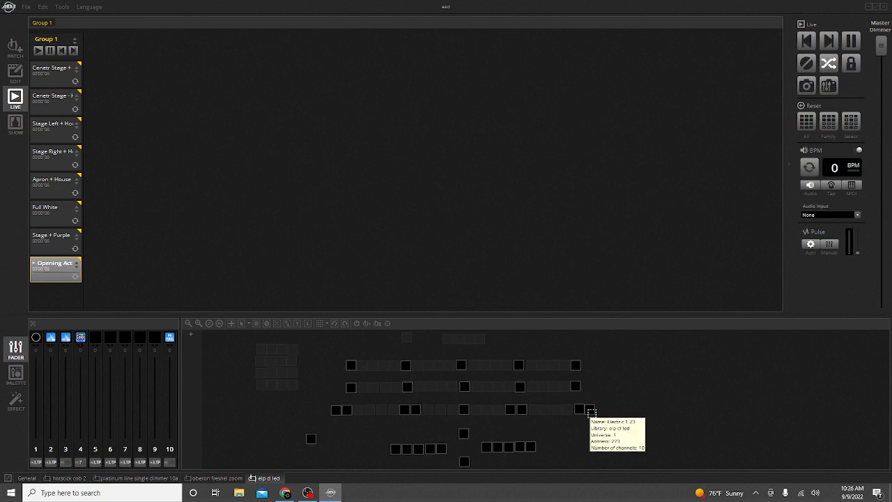
pyautogui.moveTo(538, 415)
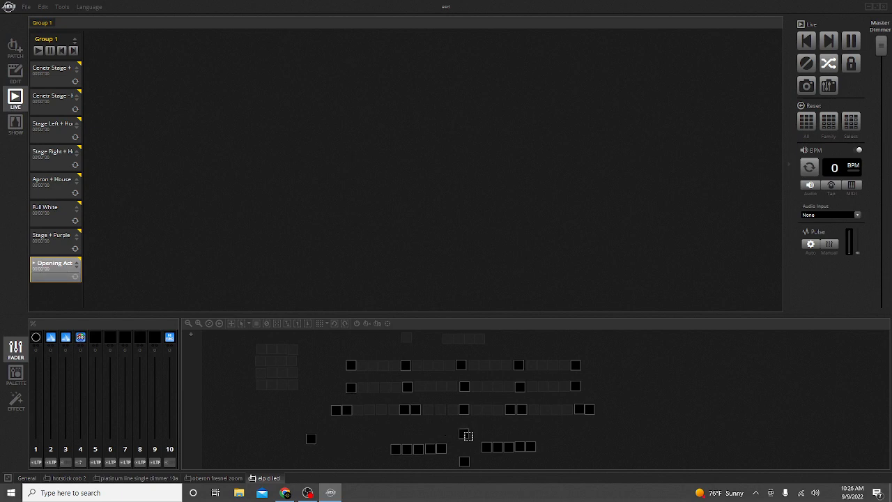
pyautogui.moveTo(468, 436)
pyautogui.moveTo(313, 441)
# Switch between the platinum line single dimmer and hotstick cob 2 tabs, ending on hotstick cob 2.
pyautogui.click(158, 480)
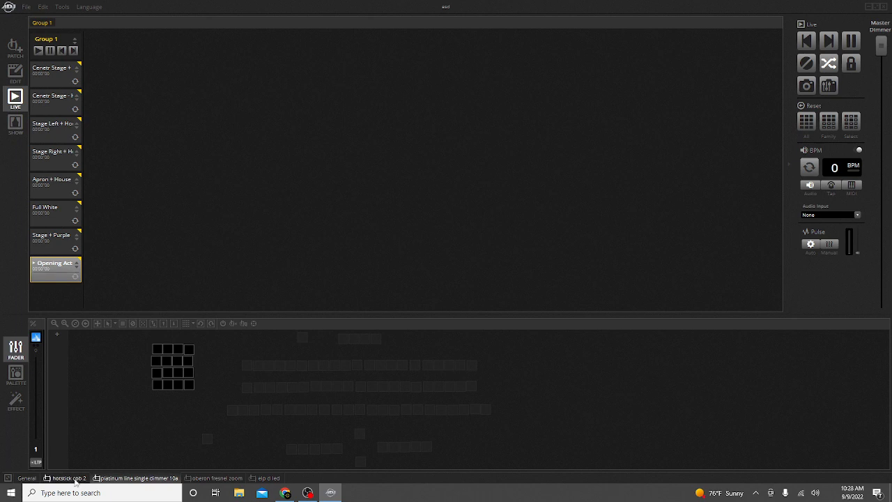
pyautogui.click(70, 478)
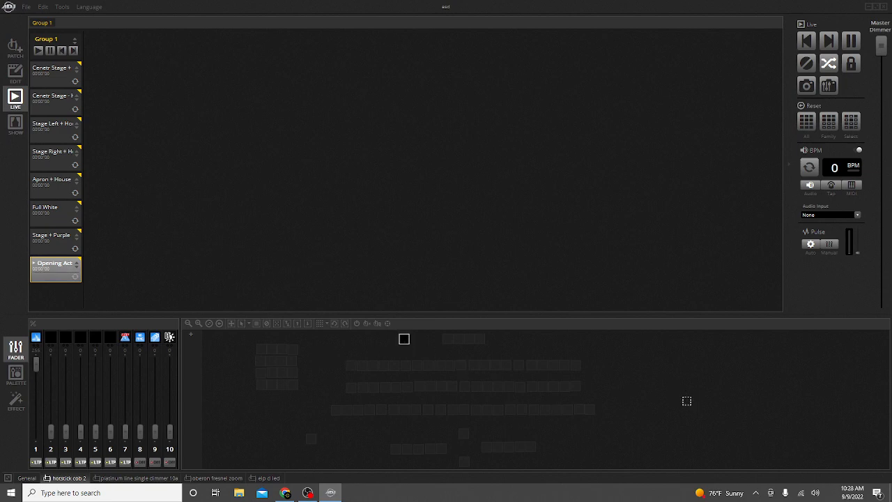
pyautogui.click(123, 480)
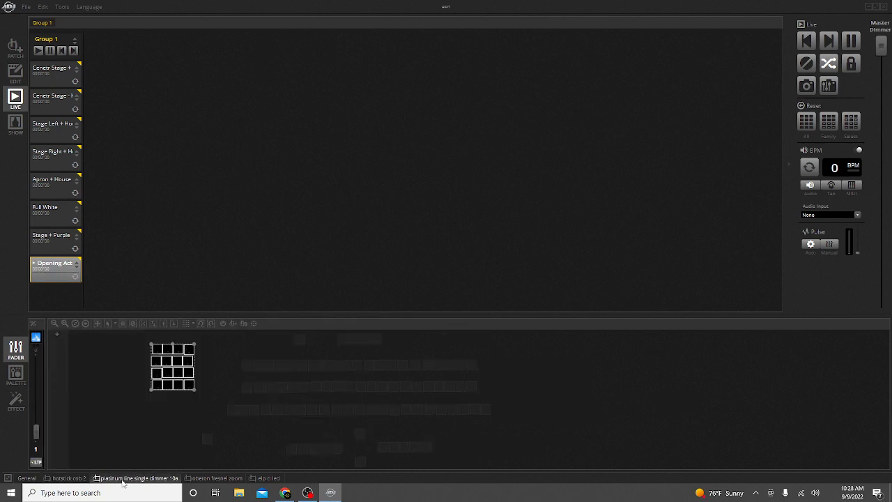
pyautogui.click(66, 479)
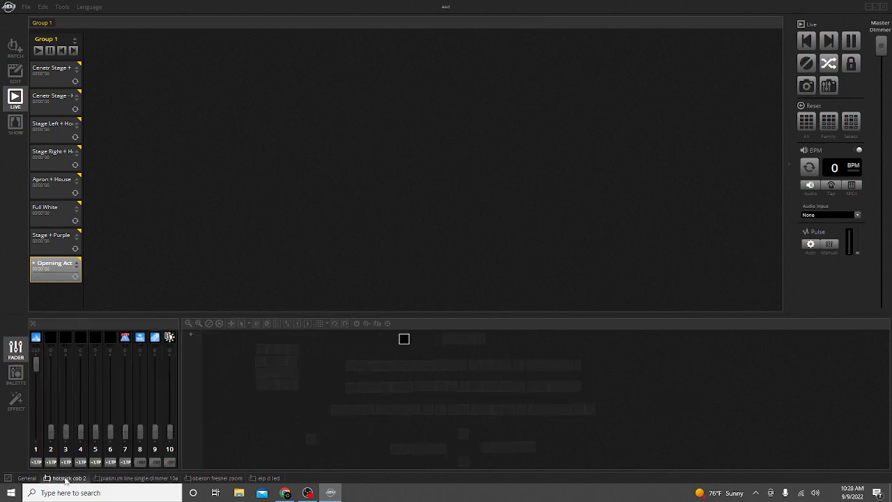
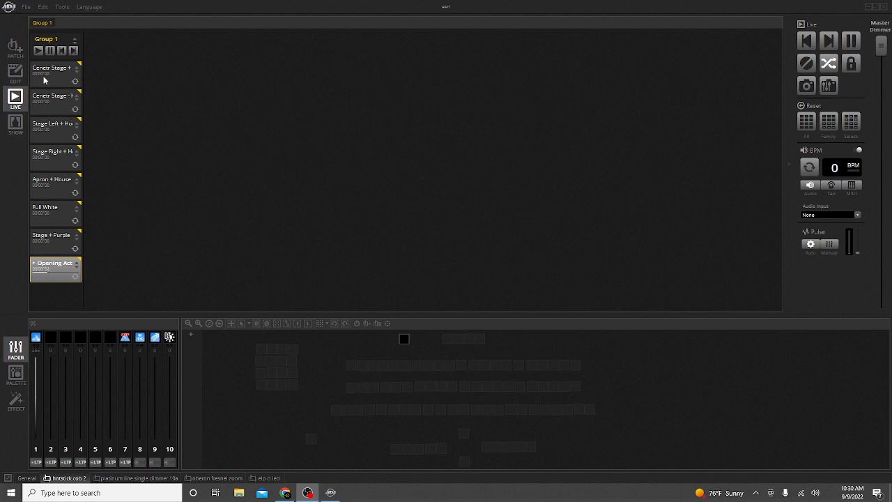
# Switch to Edit mode and select several Group 1 scenes in turn, ending on the Opening Act scene.
pyautogui.click(15, 74)
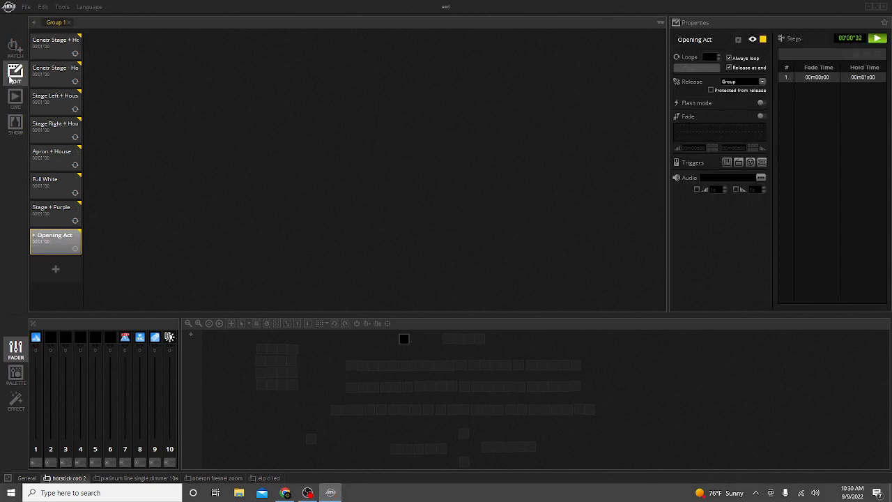
pyautogui.click(54, 46)
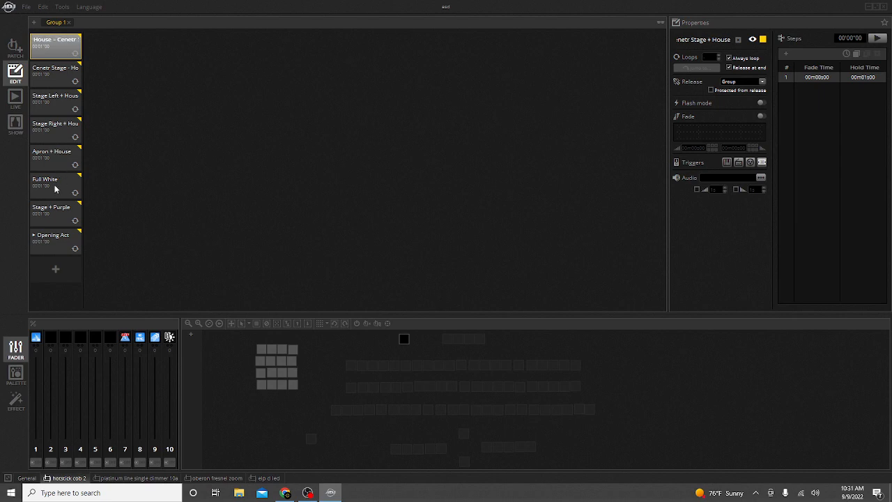
pyautogui.click(55, 189)
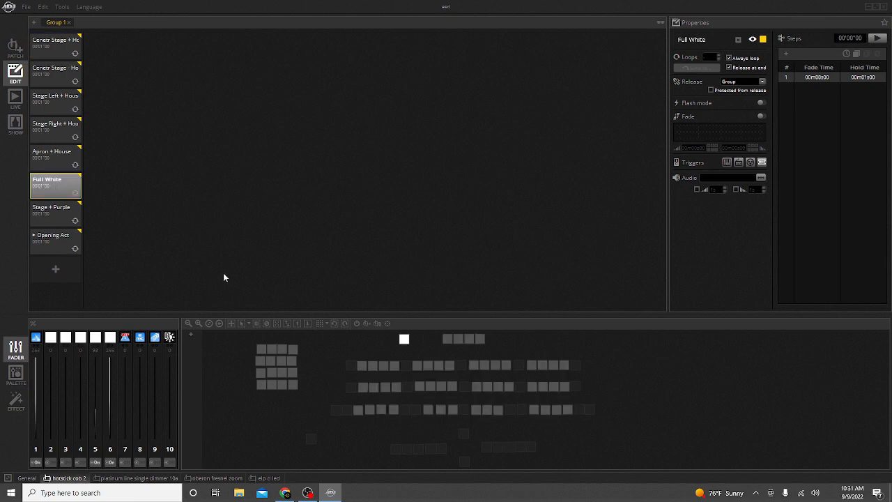
pyautogui.click(63, 193)
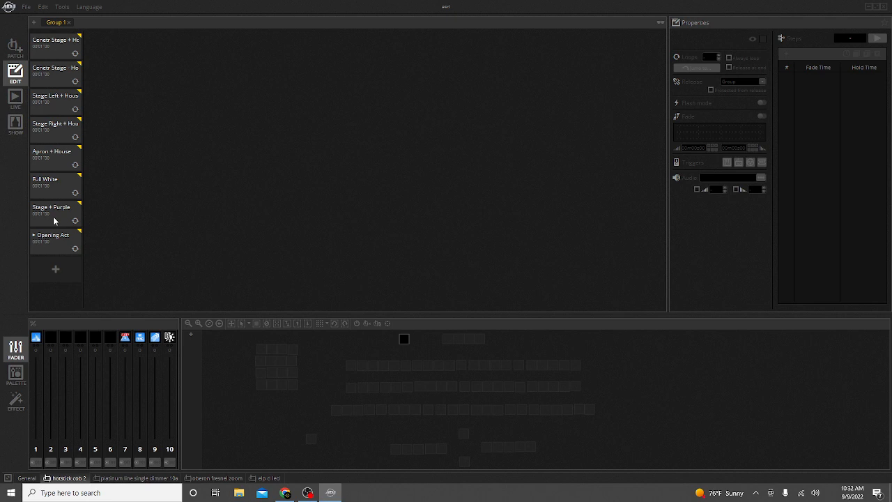
pyautogui.click(50, 221)
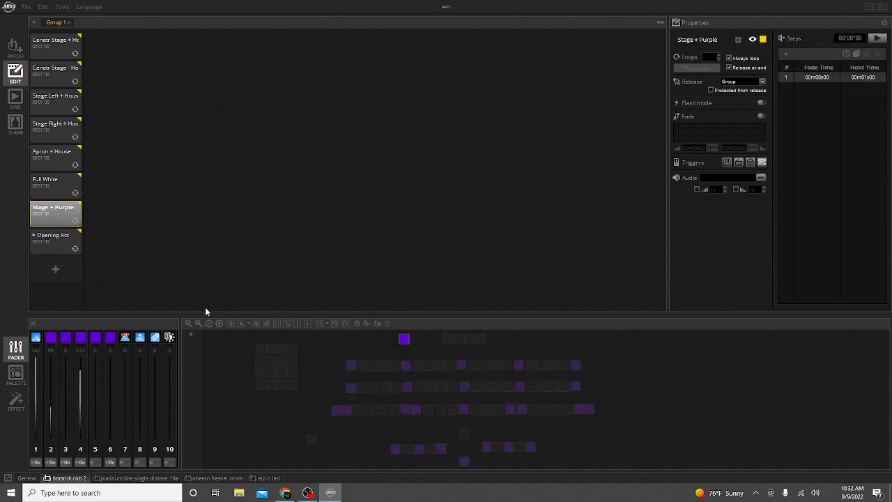
pyautogui.click(60, 220)
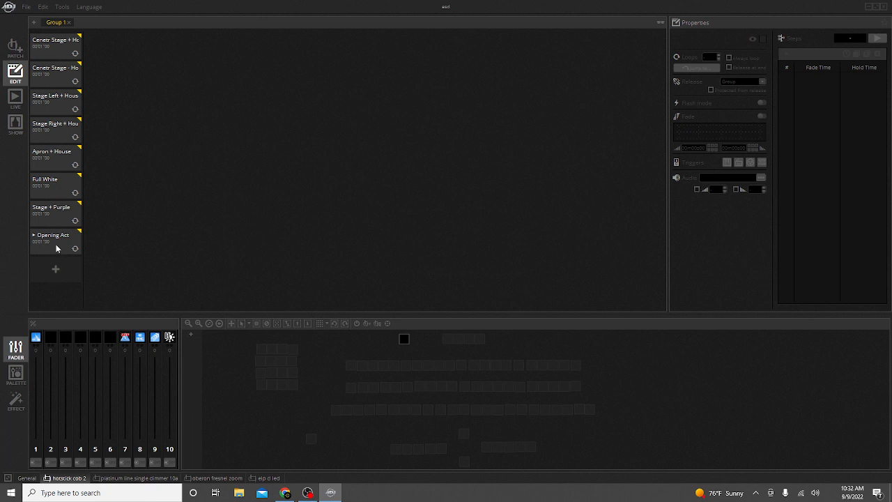
pyautogui.click(59, 248)
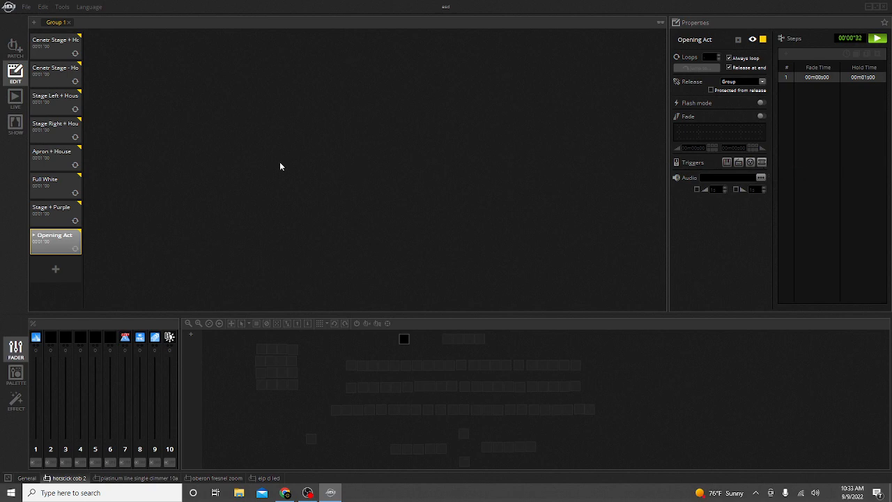
# Try to enable port triggering for the Opening Act scene with the device set to None.
pyautogui.click(762, 163)
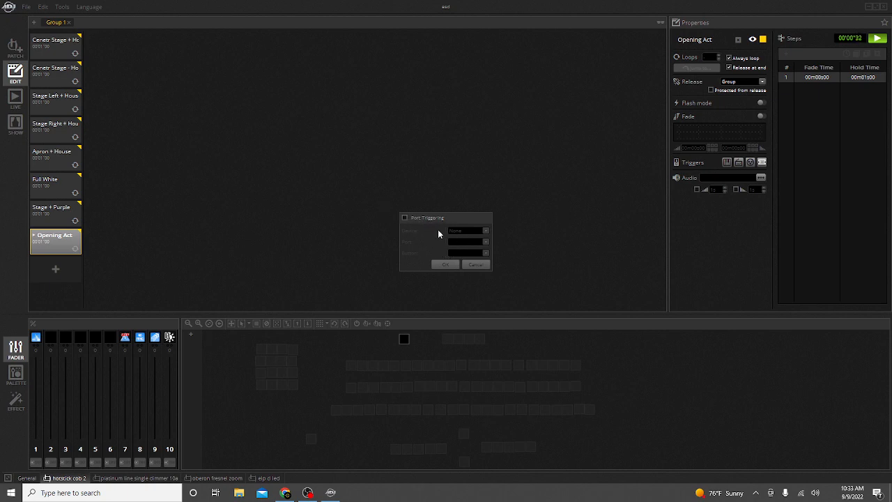
pyautogui.click(405, 219)
pyautogui.click(486, 231)
pyautogui.click(486, 230)
pyautogui.click(465, 239)
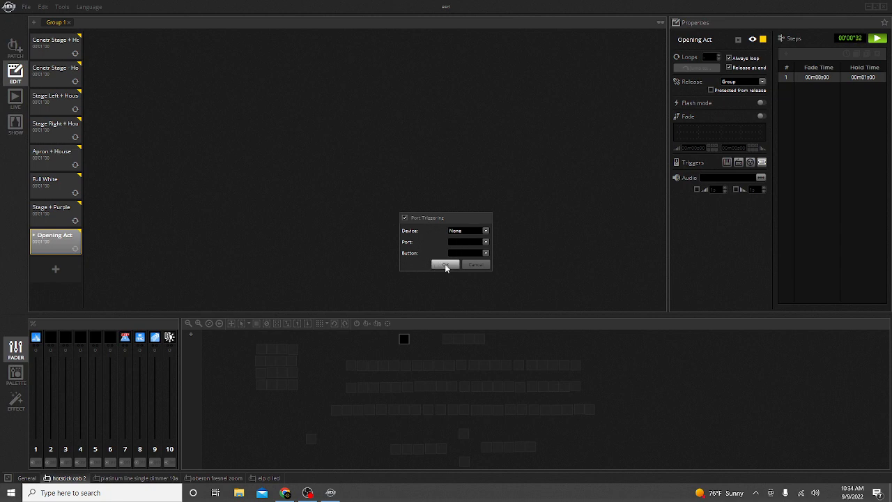
pyautogui.click(476, 268)
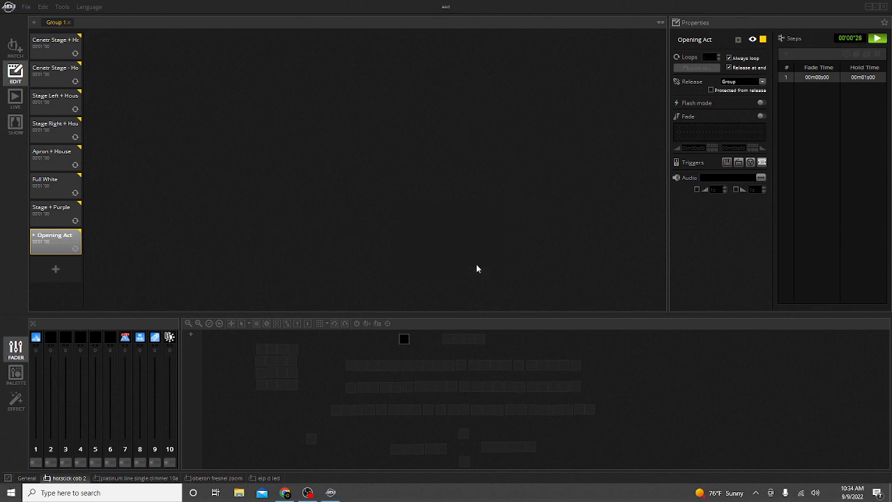
# Select the Stage + Purple scene and inspect its port triggering settings without changing them.
pyautogui.click(54, 222)
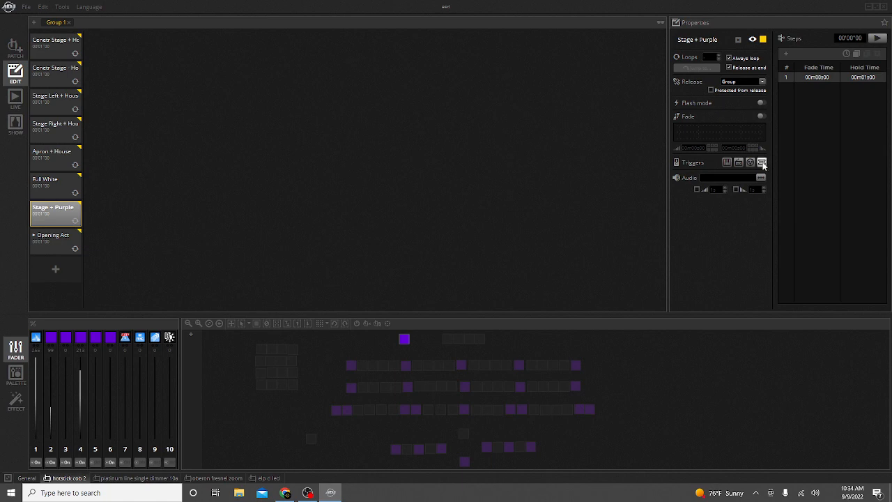
pyautogui.click(762, 162)
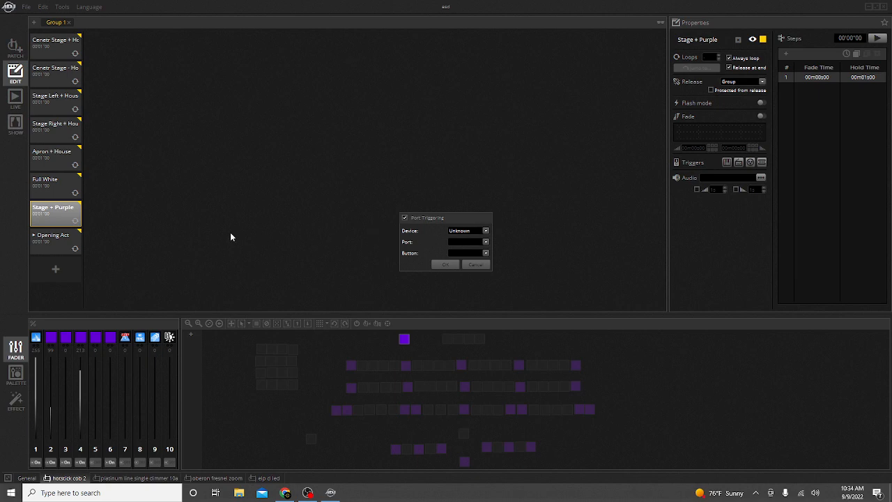
pyautogui.click(472, 265)
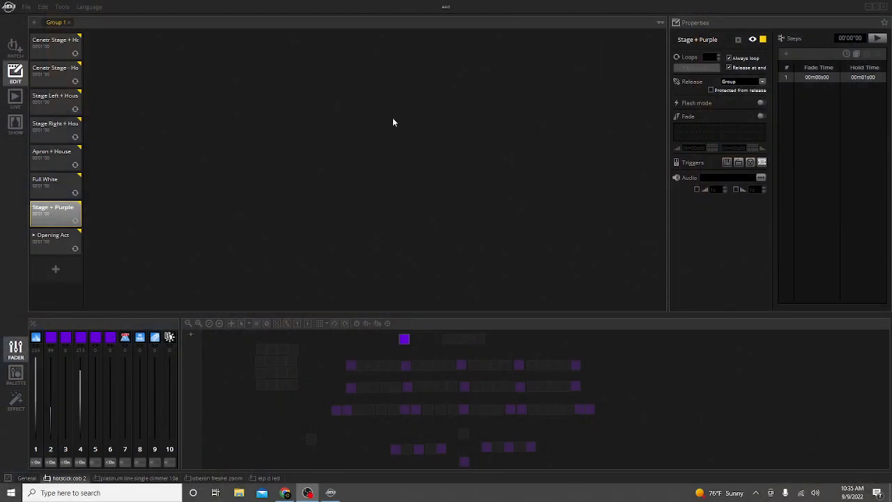
# Open the Hardware Manager, dismiss the firmware warning, and close the Hardware Manager window.
pyautogui.click(62, 7)
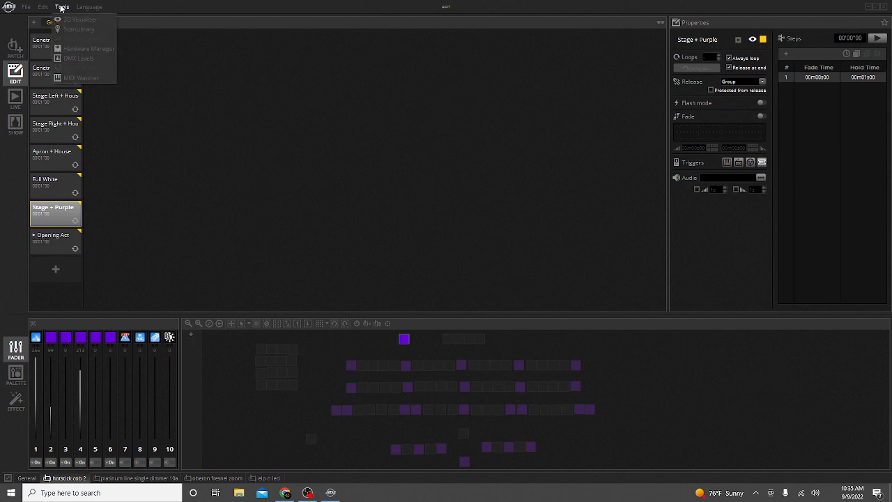
pyautogui.click(83, 49)
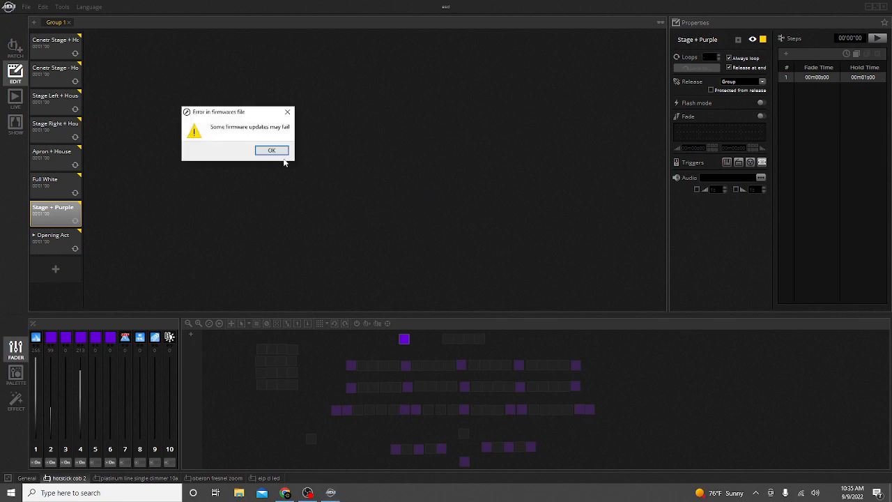
pyautogui.click(281, 153)
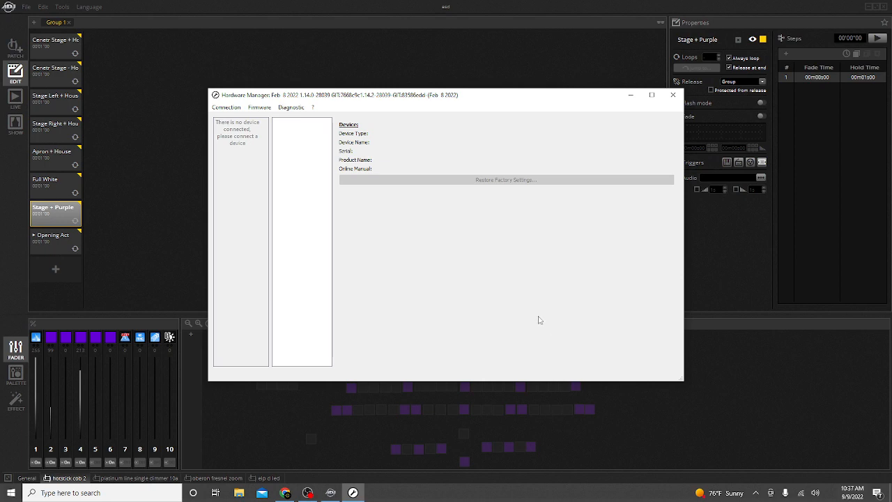
pyautogui.click(666, 96)
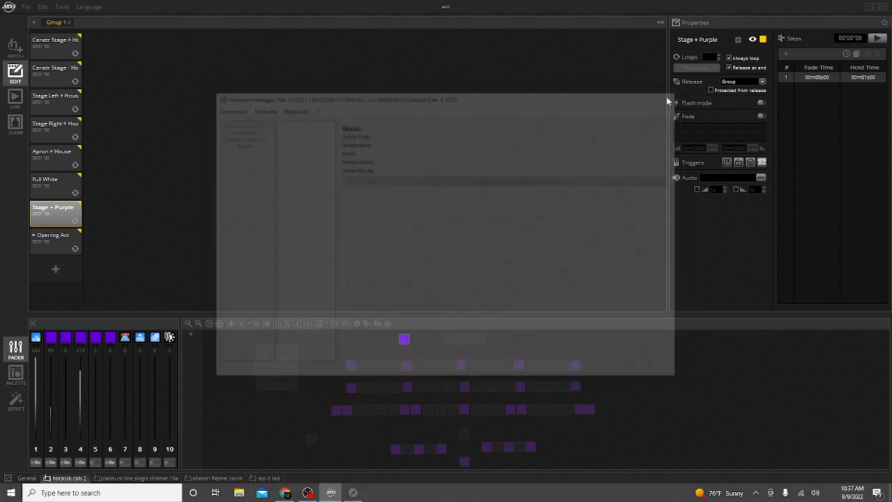